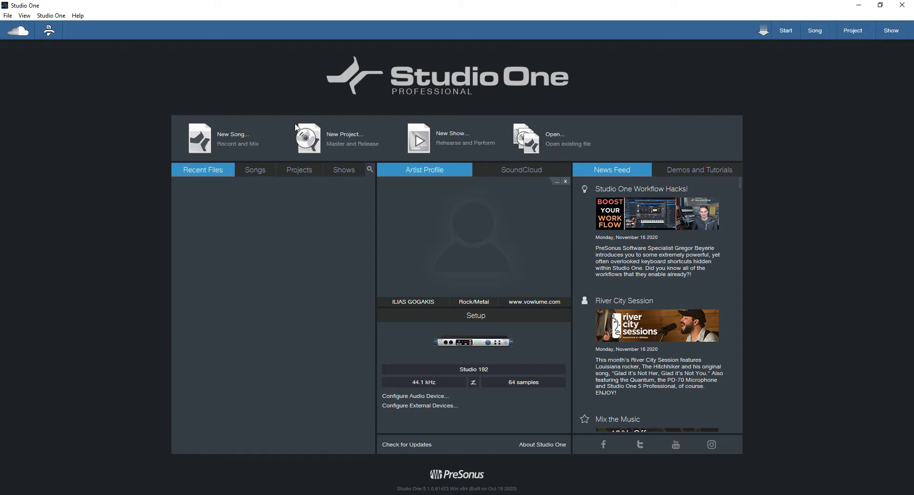
Step: Create an empty song and add a mono audio track named MIC
left_click(239, 140)
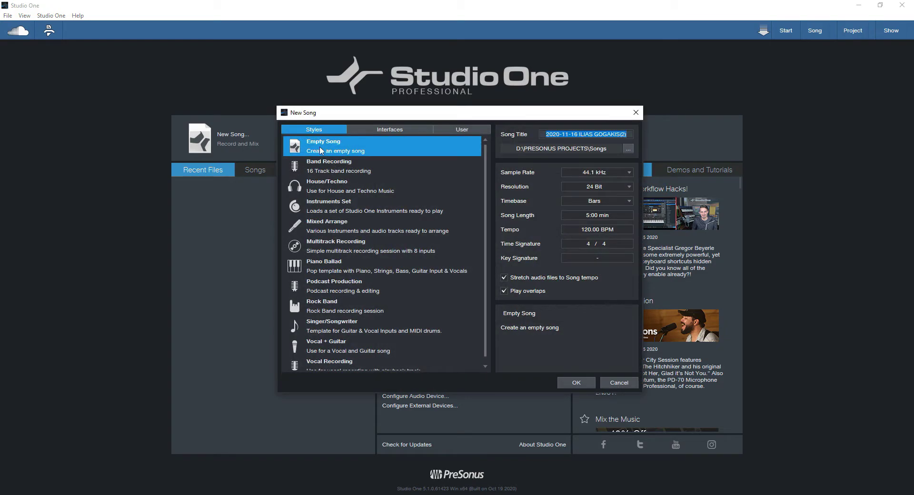
double_click(323, 148)
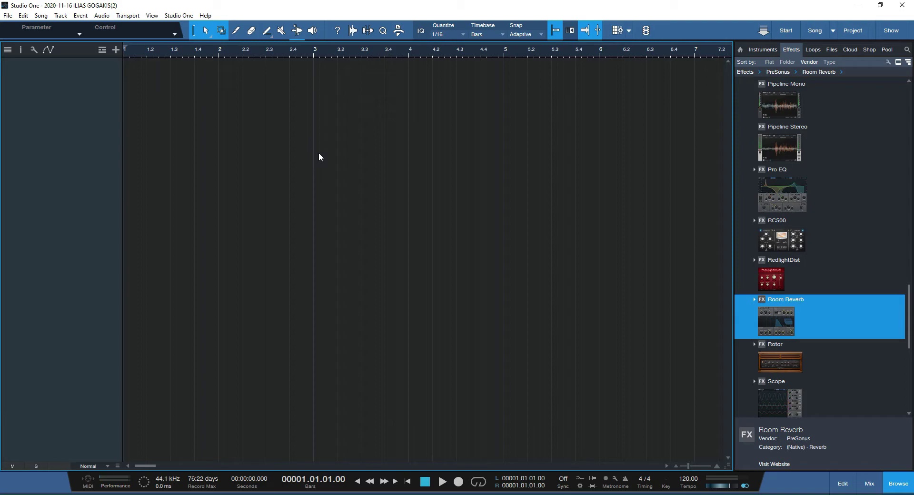
left_click(116, 50)
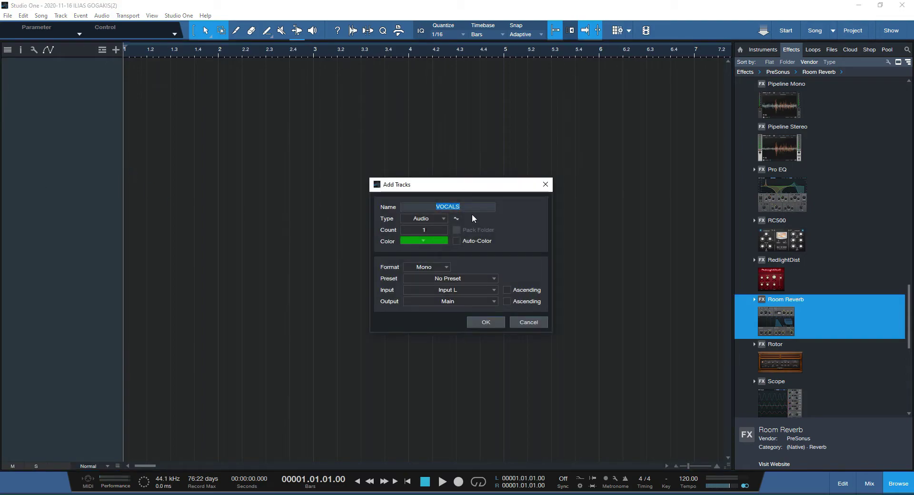
type("MIC")
left_click(486, 324)
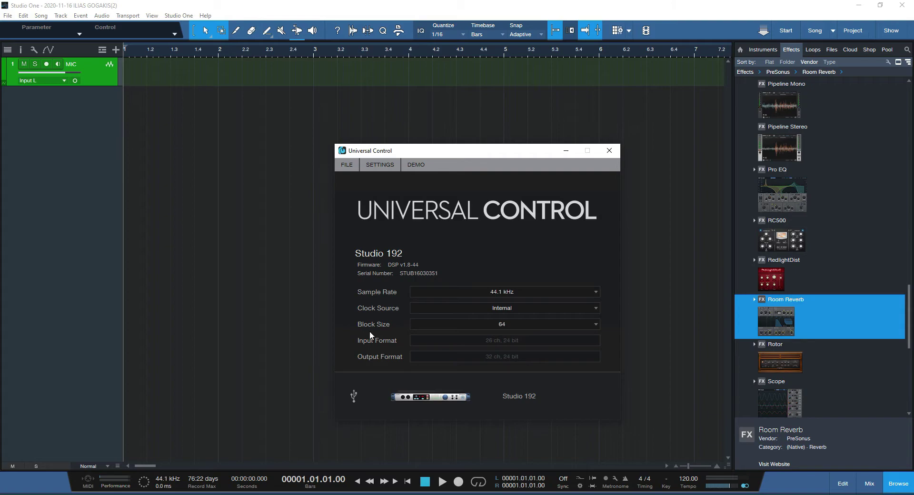
Step: Check the block size choices for the Studio 192 interface in Universal Control and minimise its window
left_click(504, 325)
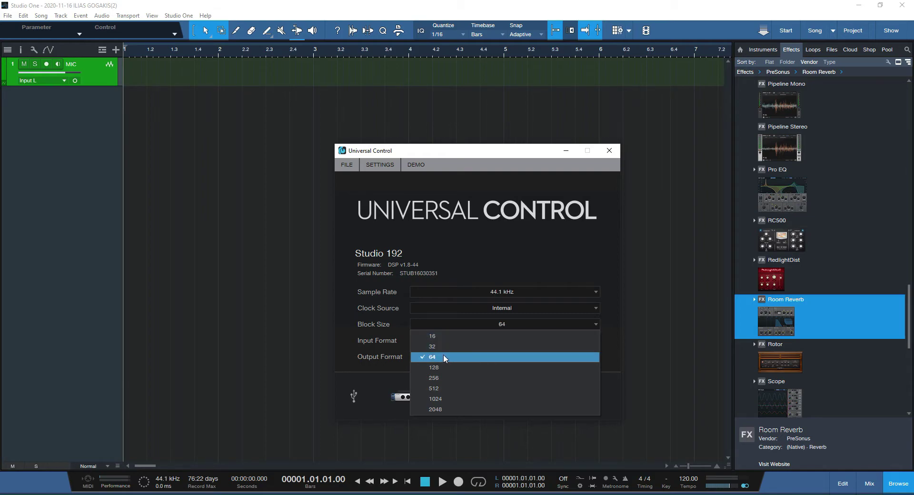
left_click(455, 253)
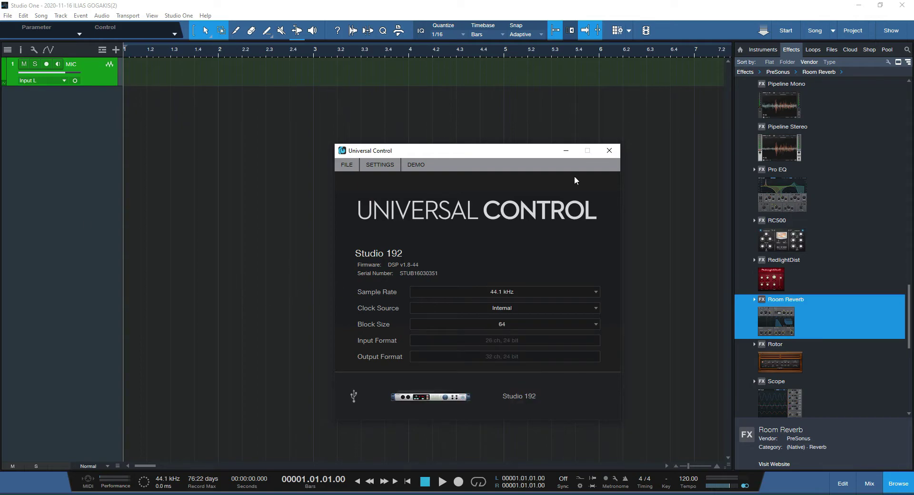
left_click(567, 150)
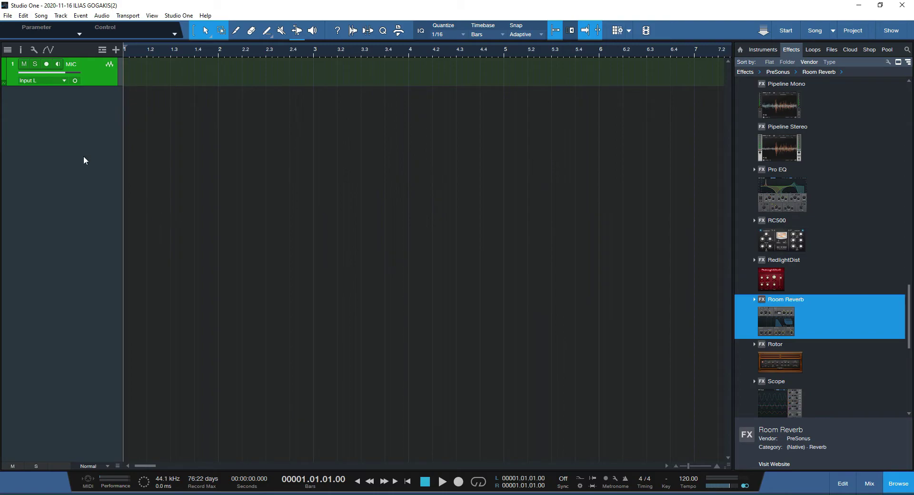
Step: In the audio processing options, set Dropout Protection to Low and enable low latency monitoring for instruments and native low latency monitoring
left_click(181, 17)
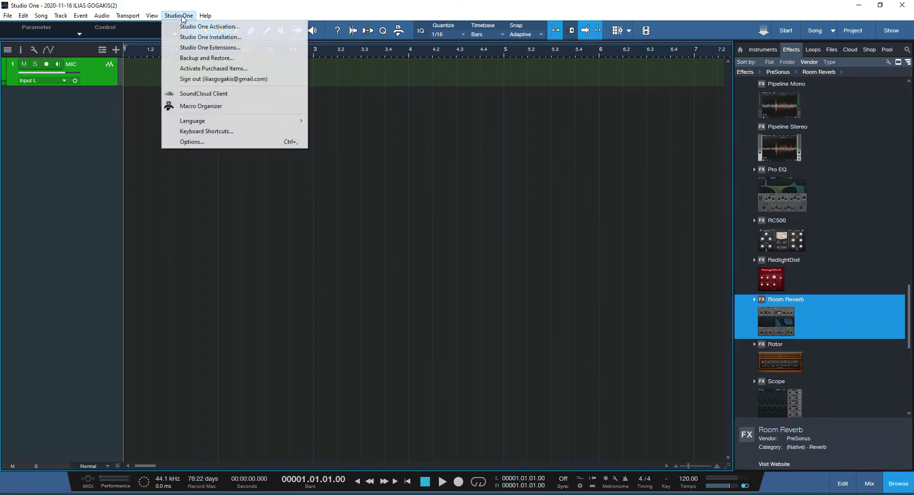
left_click(214, 143)
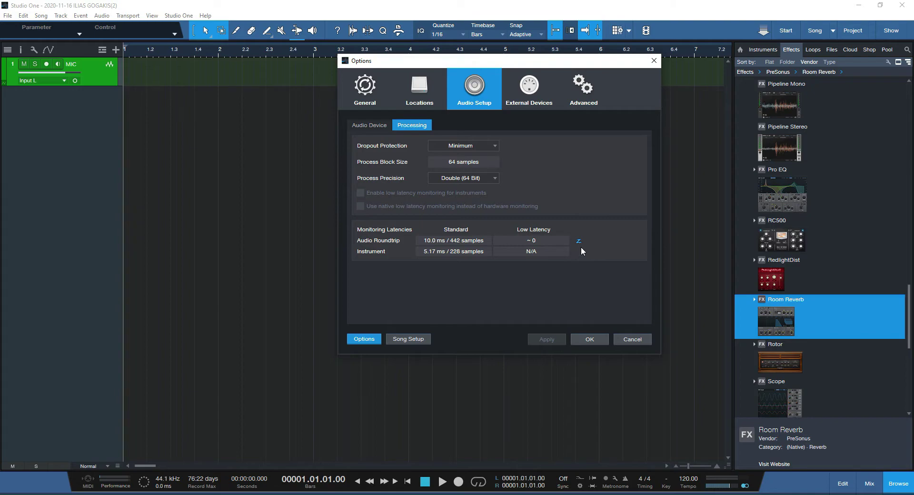
mouse_move(579, 243)
left_click(480, 147)
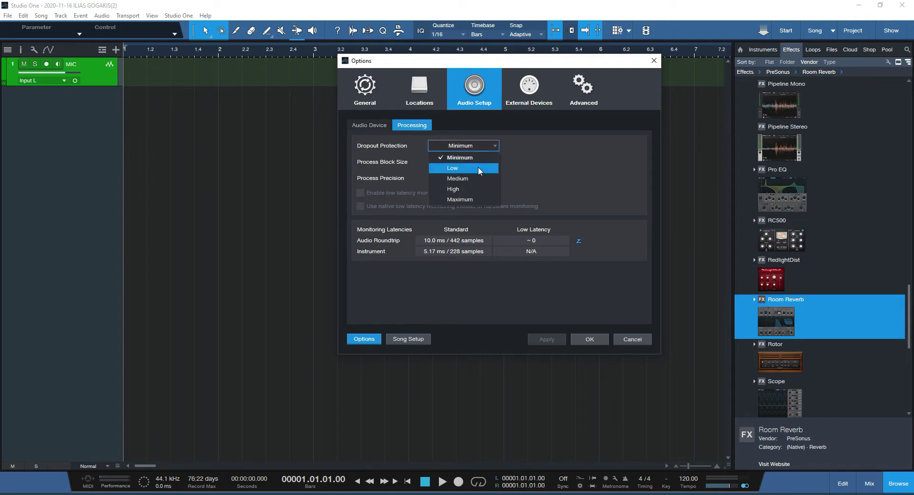
left_click(478, 167)
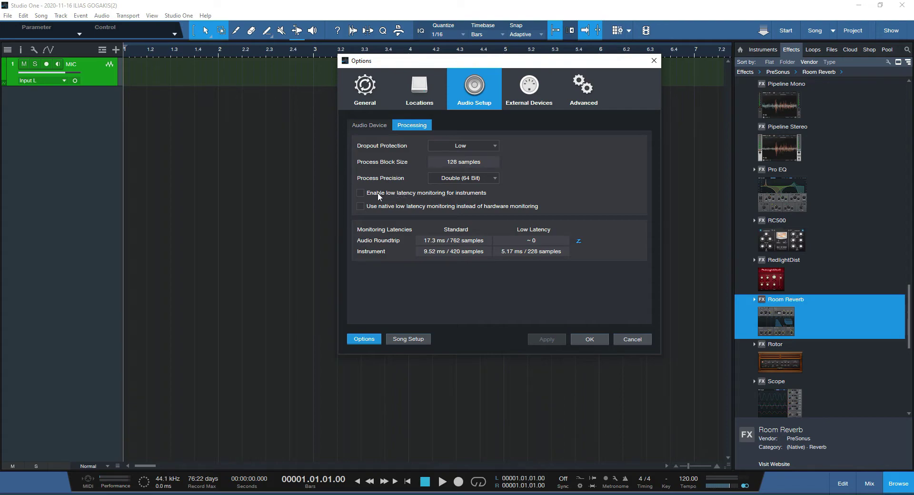
left_click(451, 195)
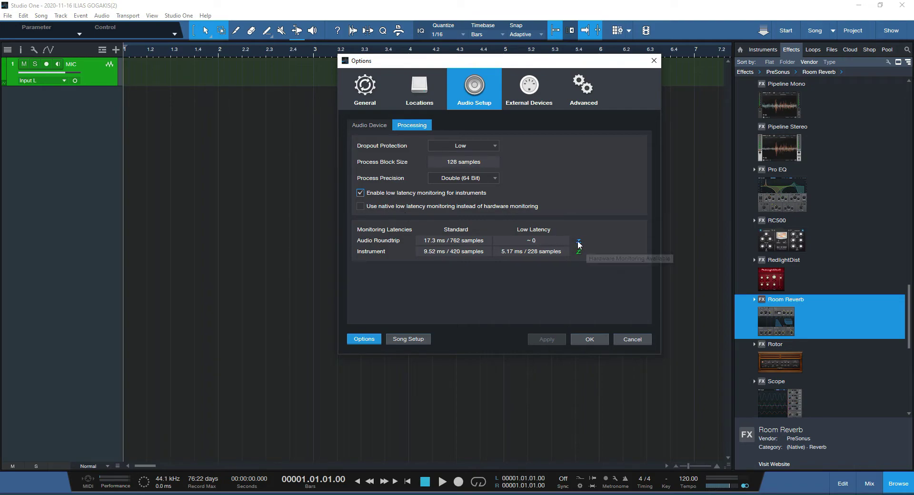
left_click(359, 208)
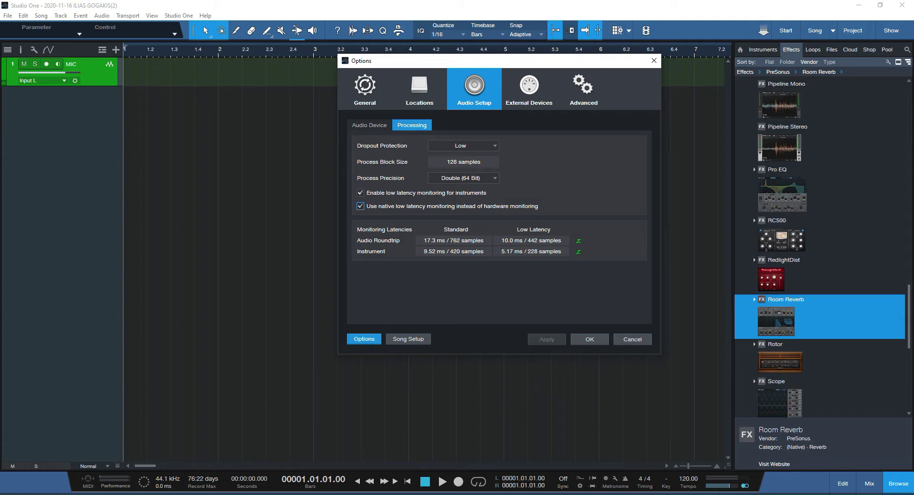
Step: Bring up Universal Control beside the Options dialog to compare the interface's block size with the processing settings
left_click(316, 460)
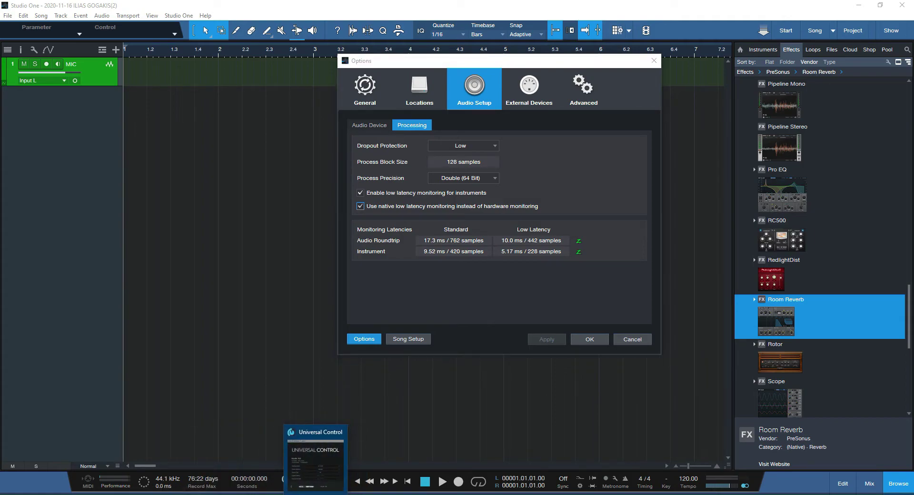
left_click_drag(436, 148, 150, 94)
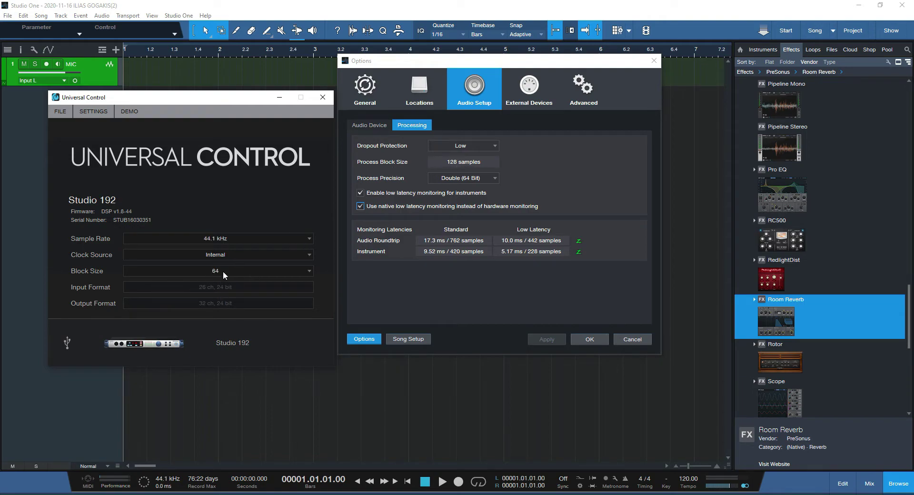
Step: Try Dropout Protection at Medium and at High, with Process Precision kept at Double (64 Bit)
left_click(466, 147)
left_click(469, 179)
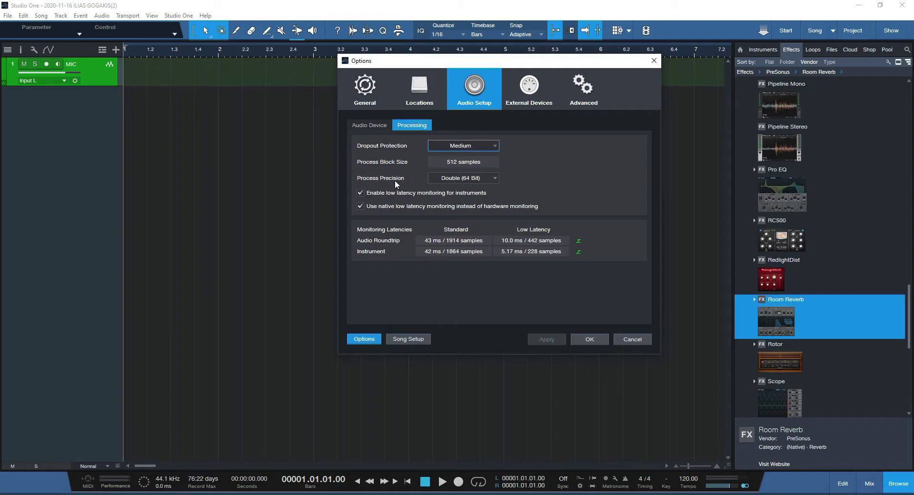
left_click(445, 181)
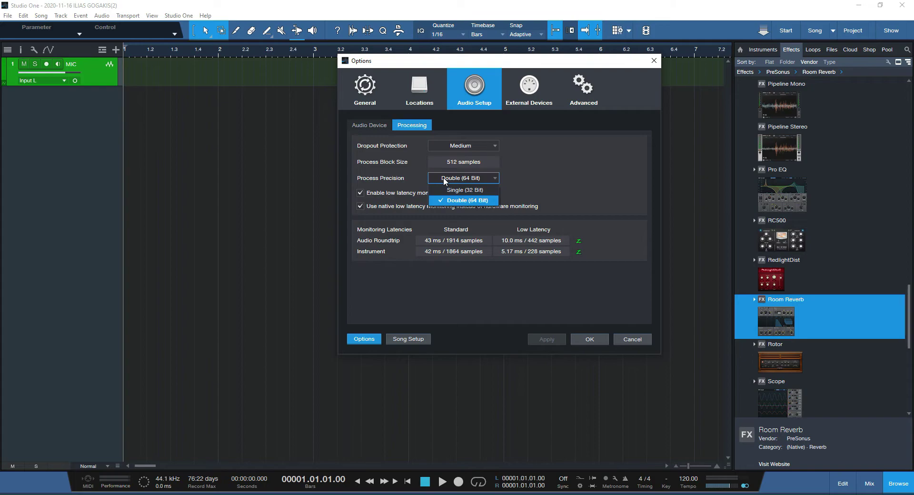
left_click(464, 202)
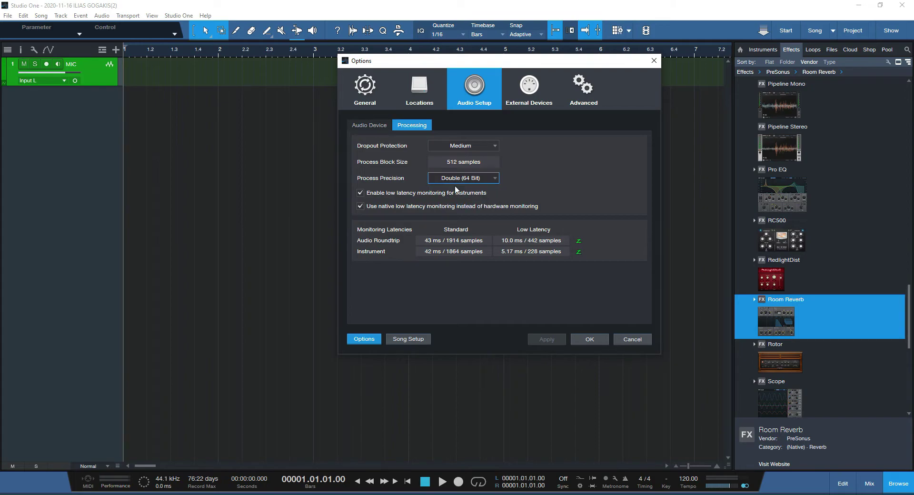
left_click(466, 147)
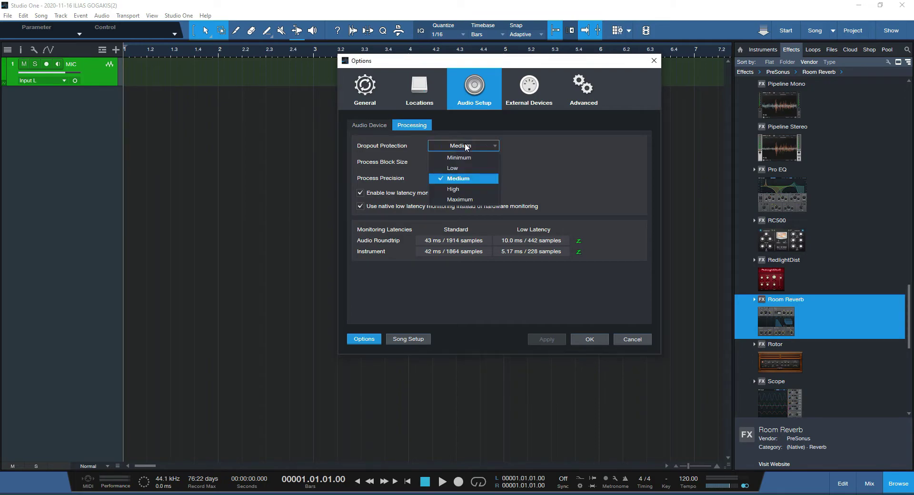
left_click(470, 190)
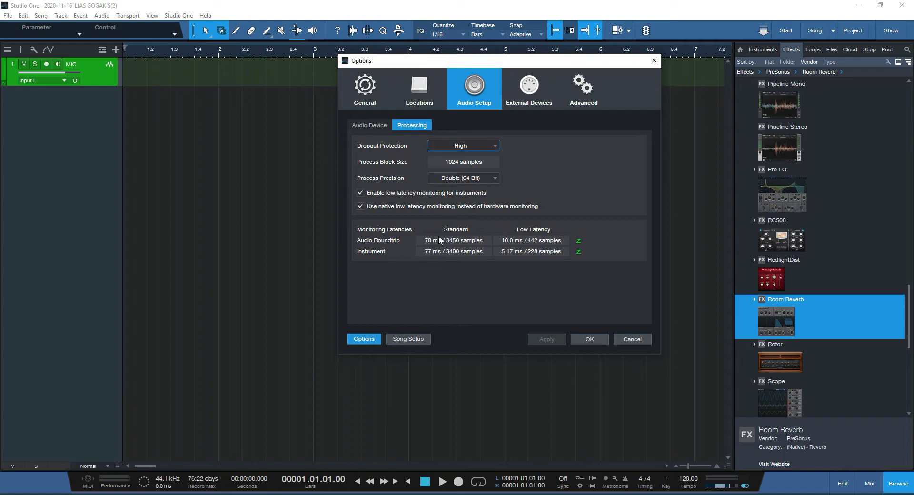
Step: Set Dropout Protection to Low and accept the audio processing options
left_click(461, 146)
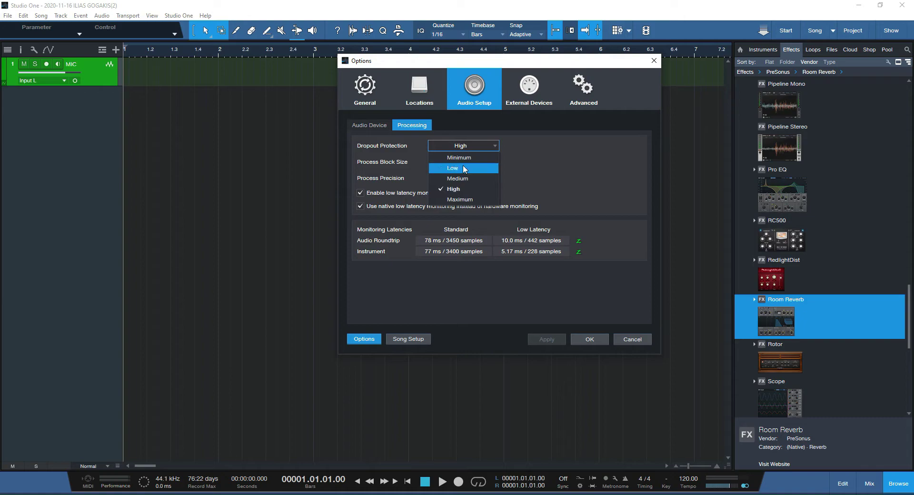
left_click(464, 168)
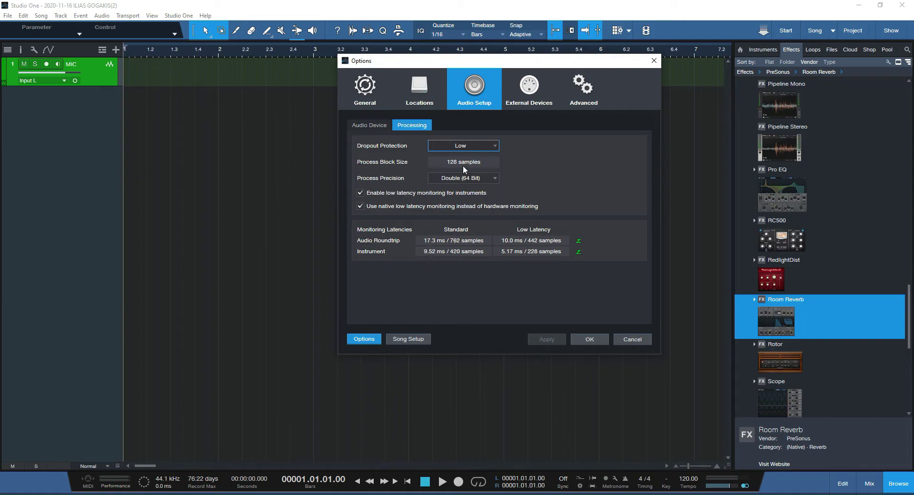
left_click(587, 336)
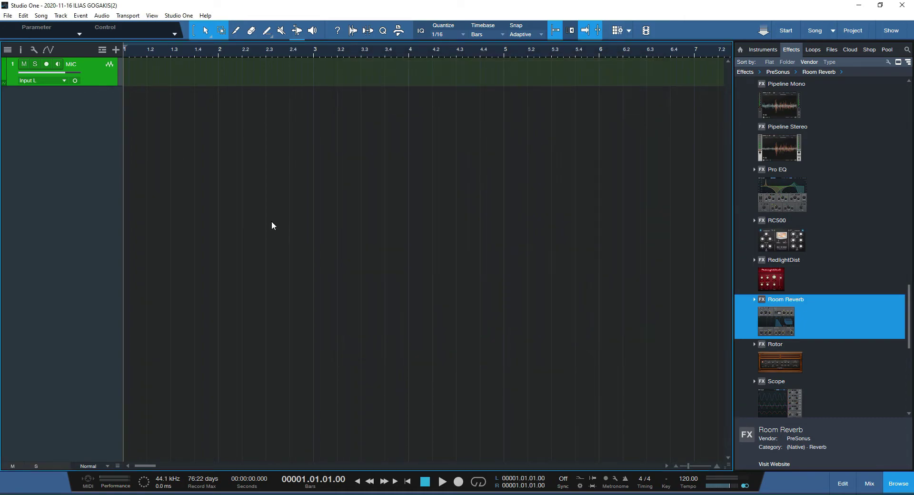
Step: In an enlarged mixing console, add an FX channel named RVB and insert Room Reverb on it
key("F3")
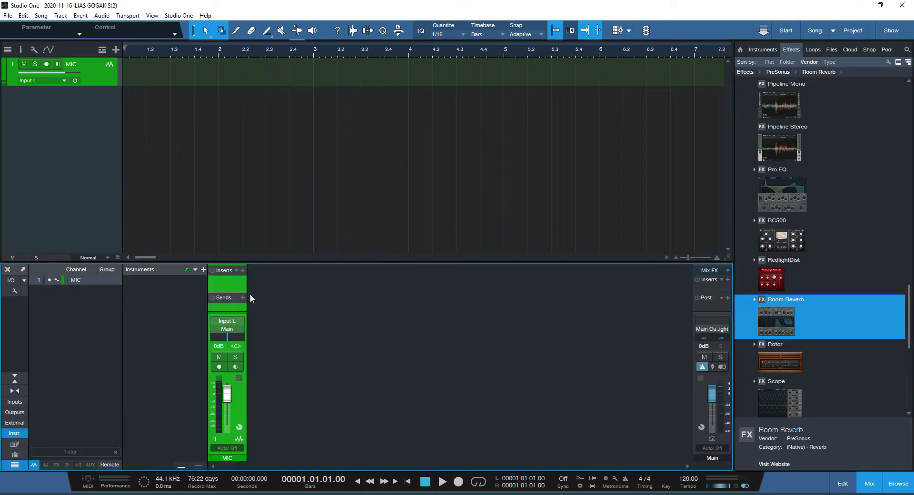
left_click_drag(258, 263, 190, 238)
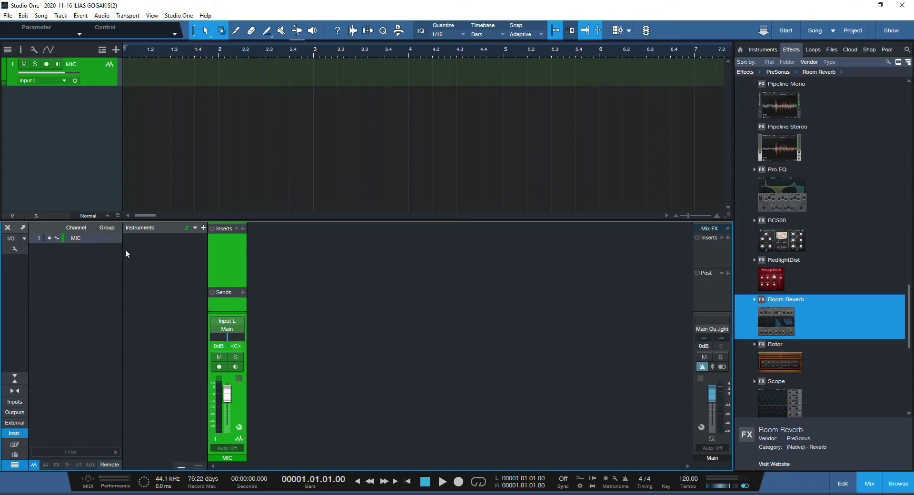
right_click(273, 292)
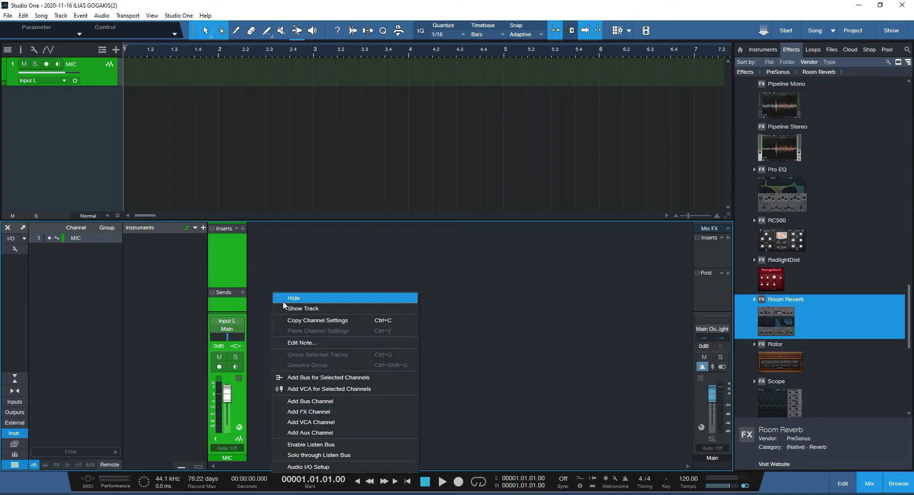
left_click(318, 410)
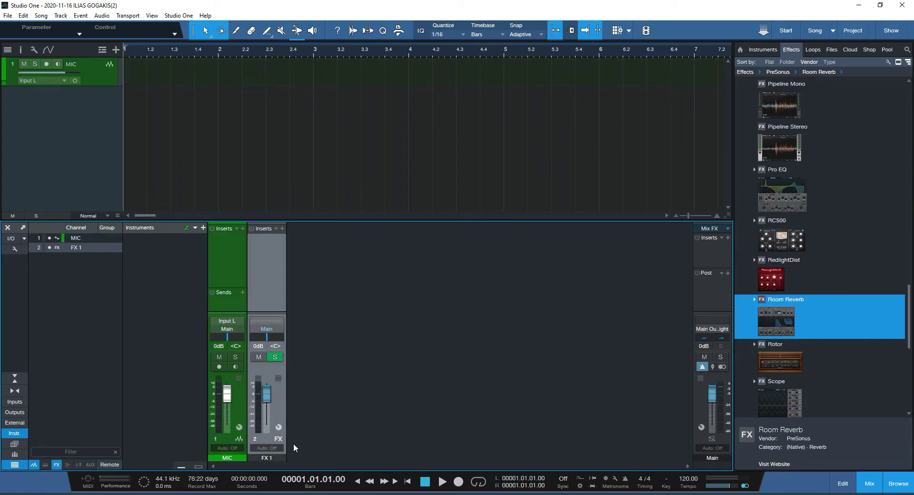
type("RVB")
left_click(272, 456)
left_click(362, 444)
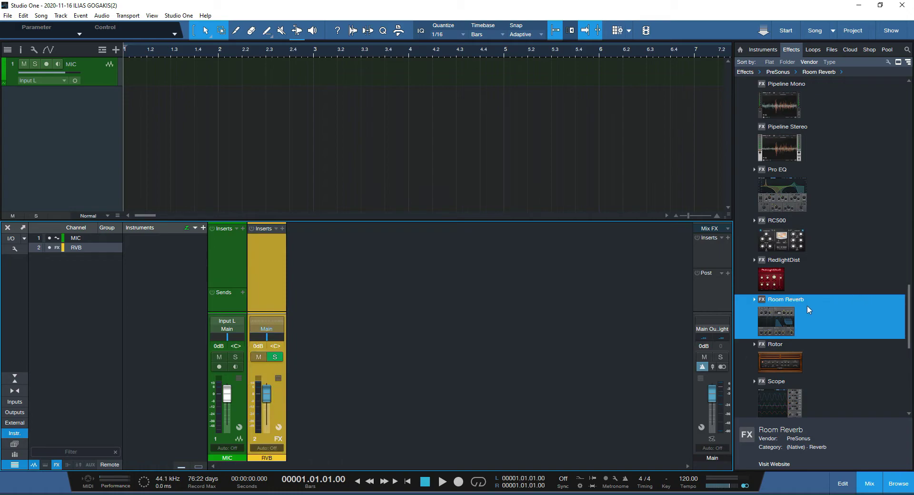
left_click_drag(779, 314, 264, 251)
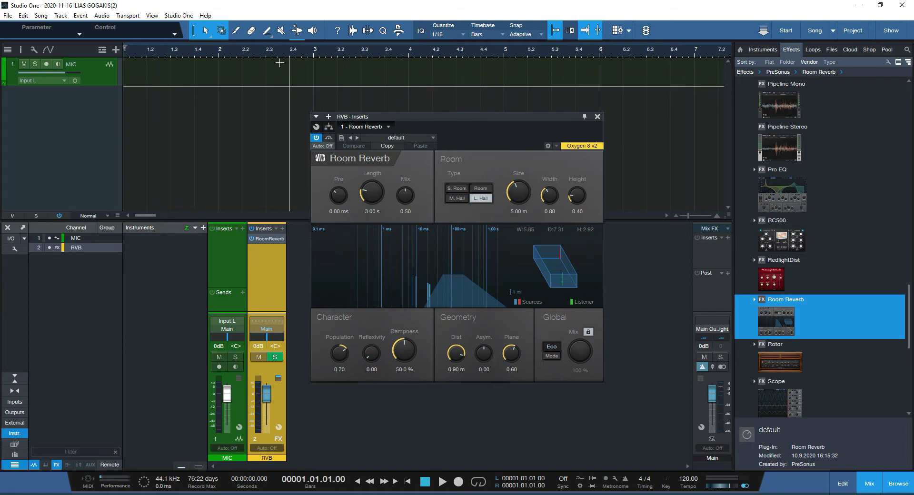
Step: Try switching native low latency monitoring off and on in the audio processing options, and cancel the dialog
left_click(187, 16)
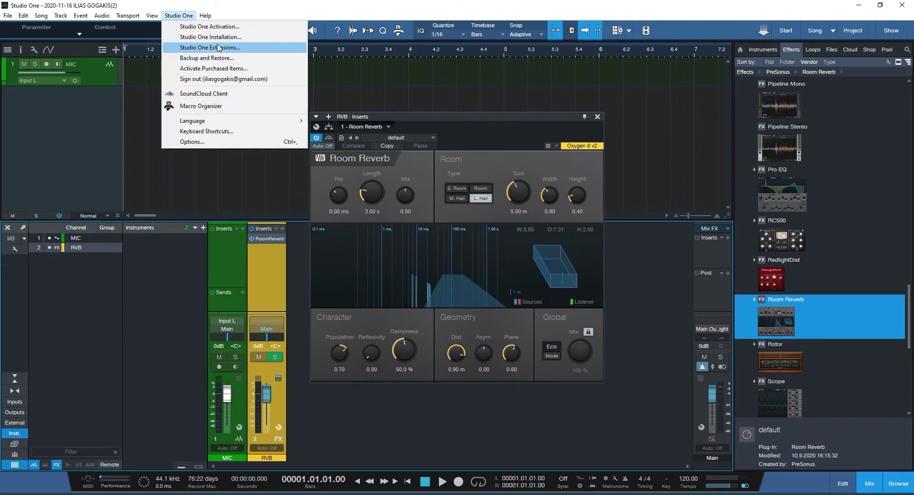
left_click(195, 141)
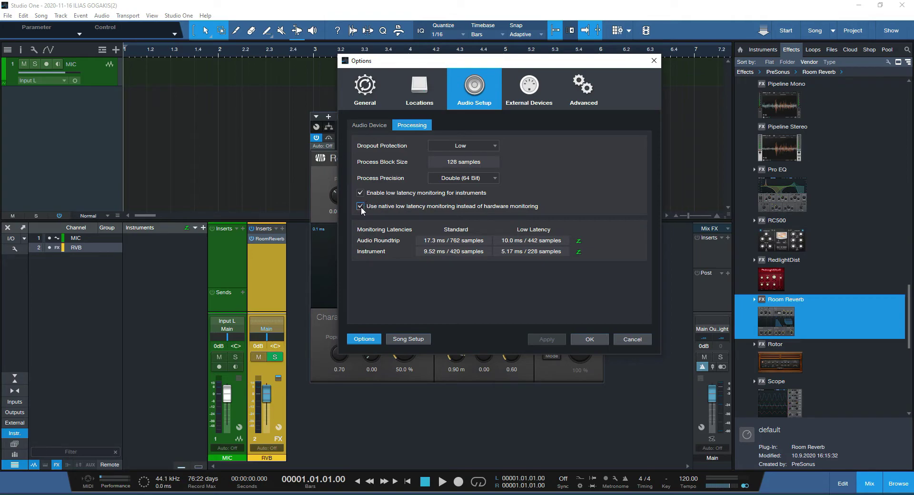
left_click(410, 207)
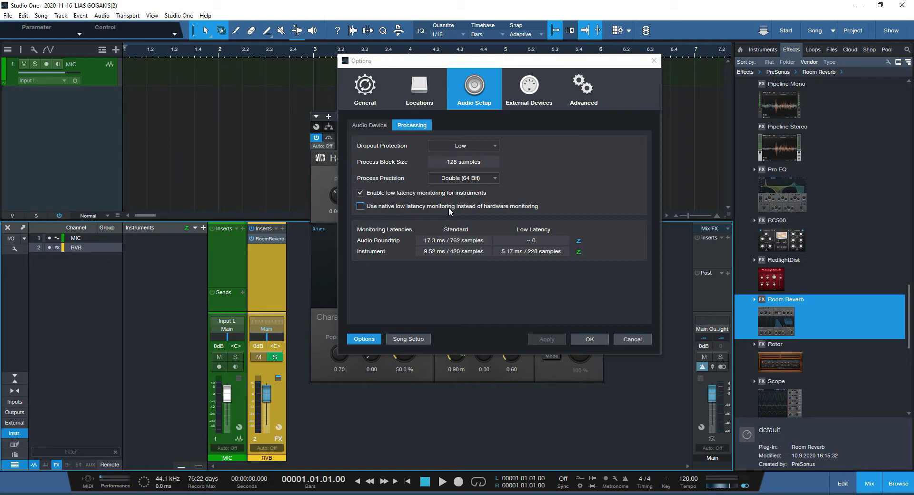
left_click(413, 206)
left_click(639, 338)
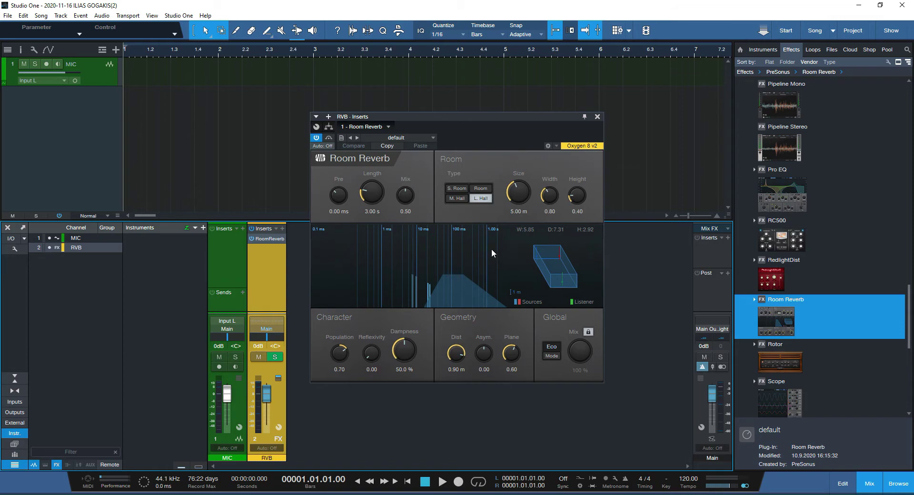
Step: Try Dropout Protection at Minimum in the audio processing options and compare it with the interface's block size in Universal Control
left_click(179, 15)
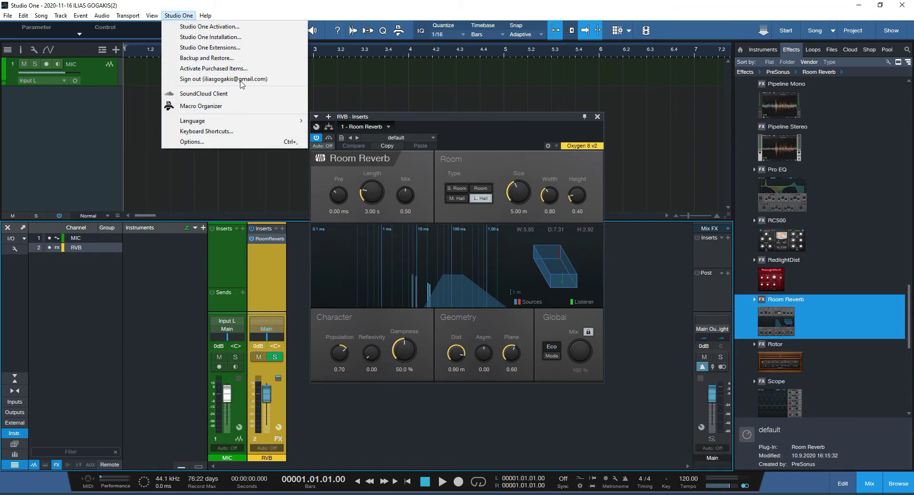
left_click(238, 141)
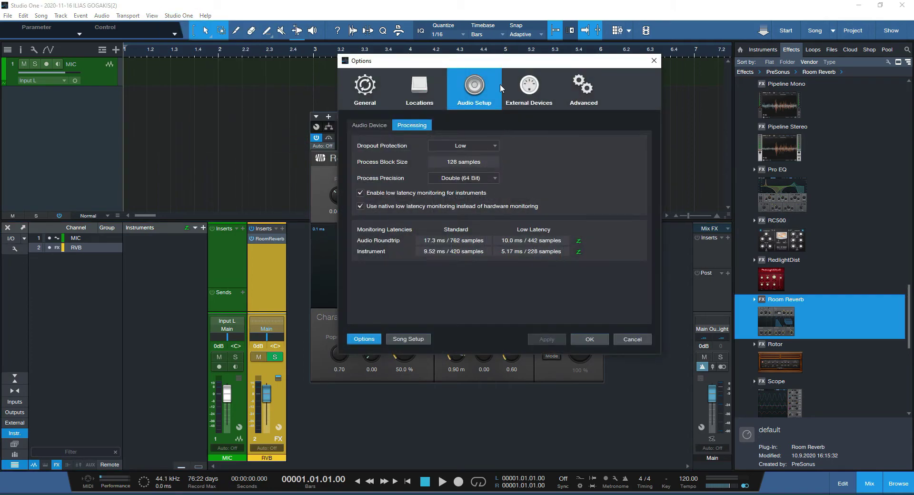
left_click_drag(506, 65, 638, 58)
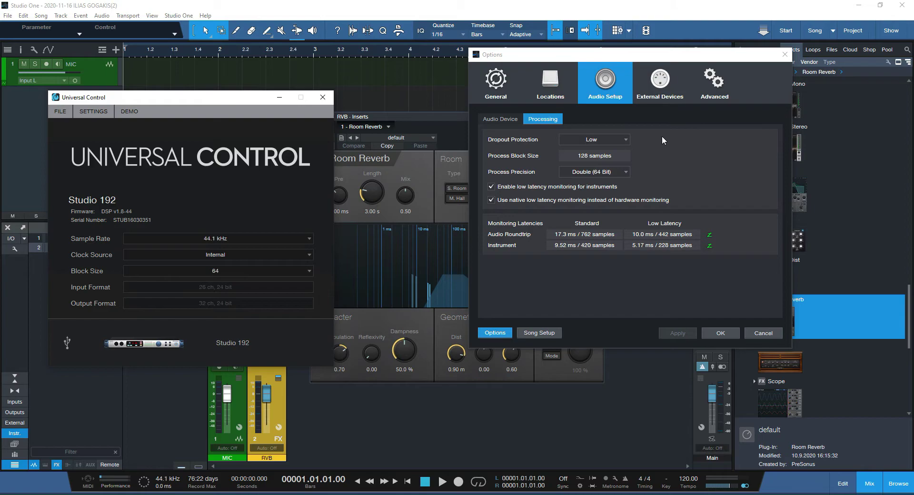
left_click(593, 140)
left_click(601, 156)
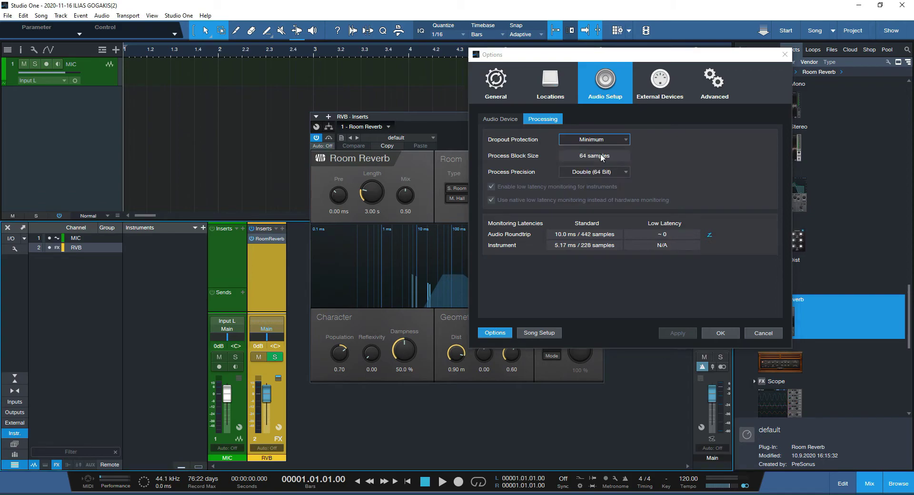
key("alt+Tab")
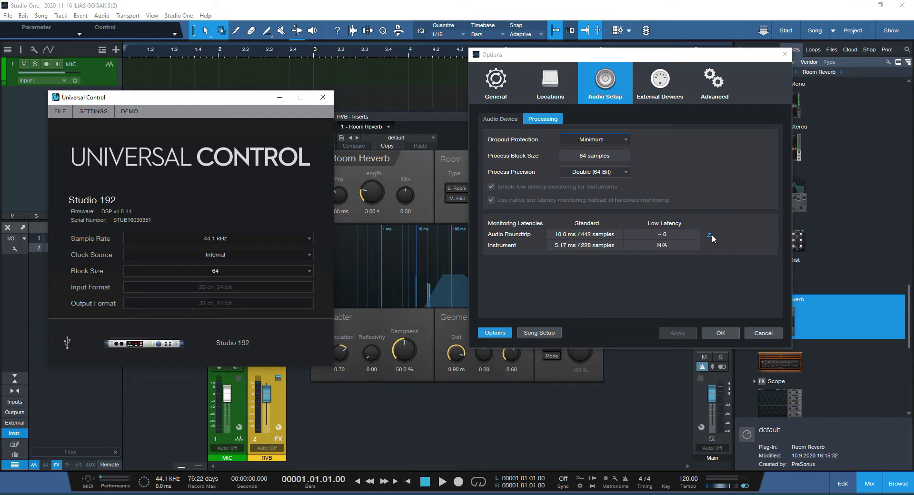
mouse_move(711, 235)
Step: Set Dropout Protection to Medium and accept the audio processing options
left_click(597, 140)
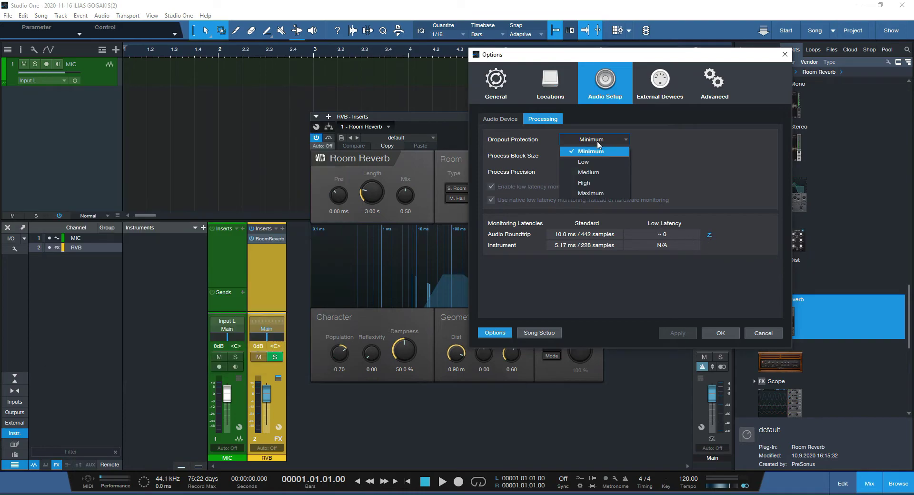
left_click(598, 174)
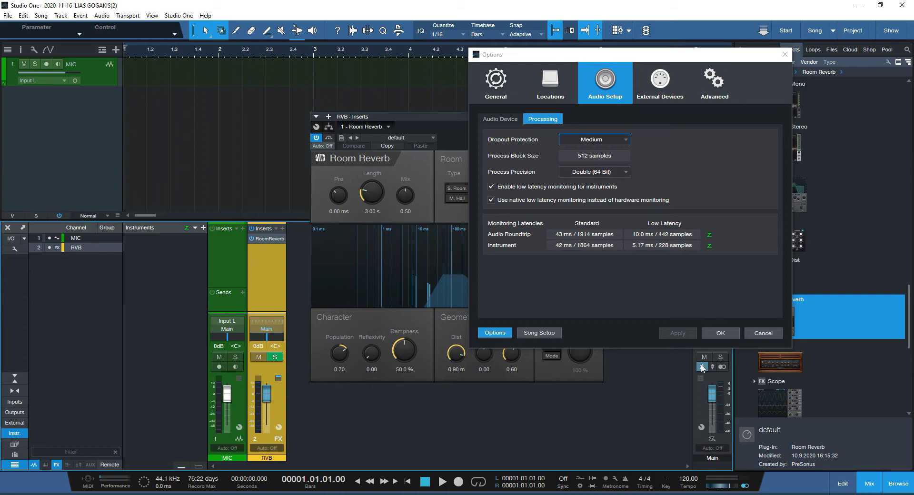
left_click(713, 333)
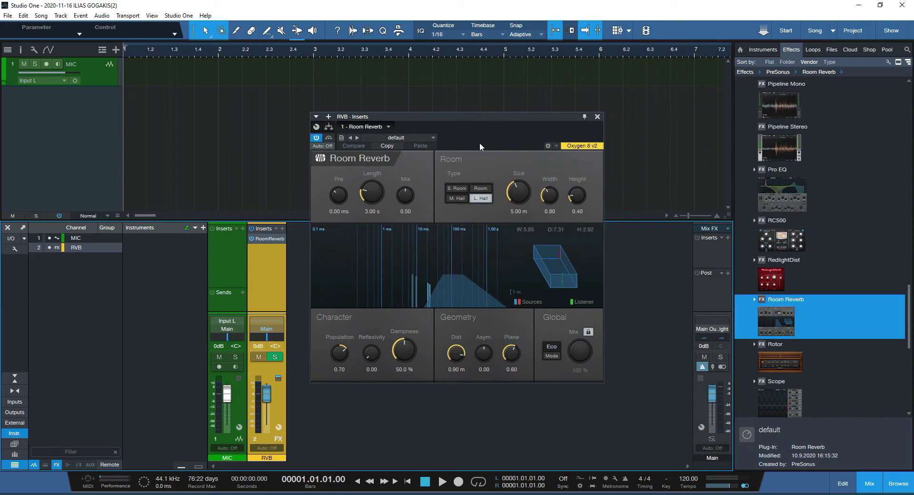
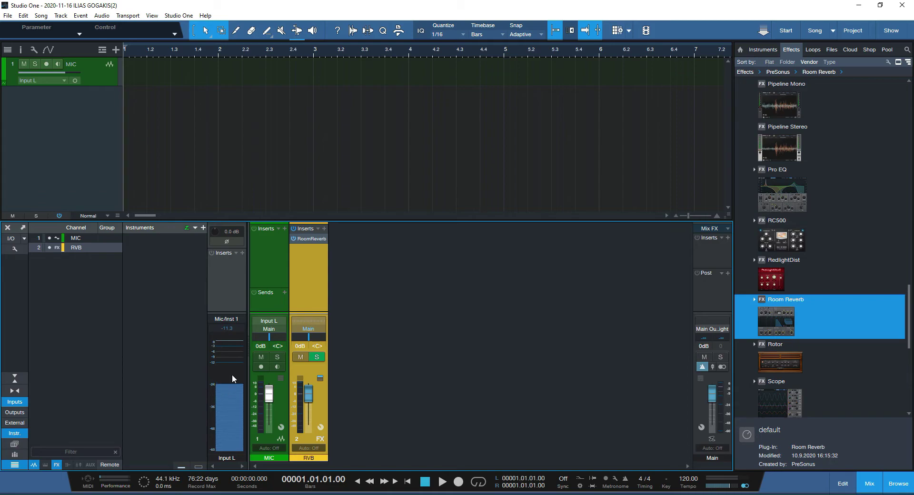
Step: With the input channel shown in the console, enable monitoring on the MIC channel and add a send to RVB
mouse_move(221, 370)
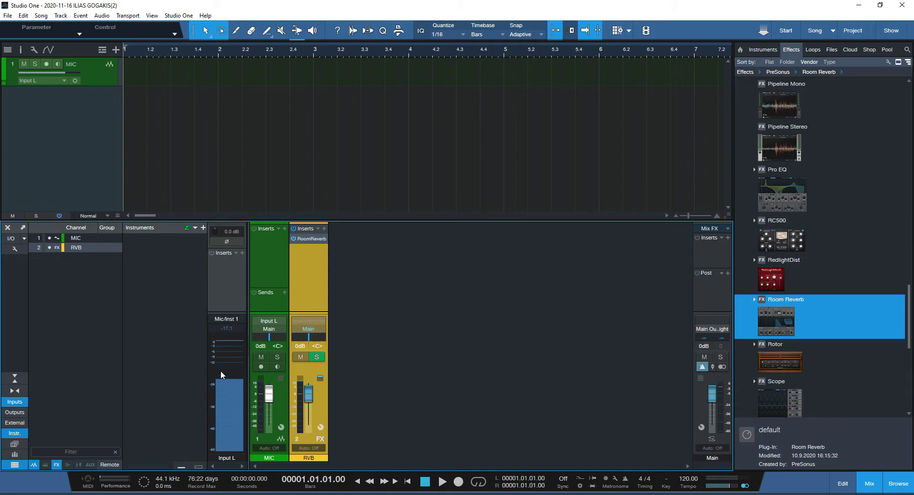
left_click(277, 367)
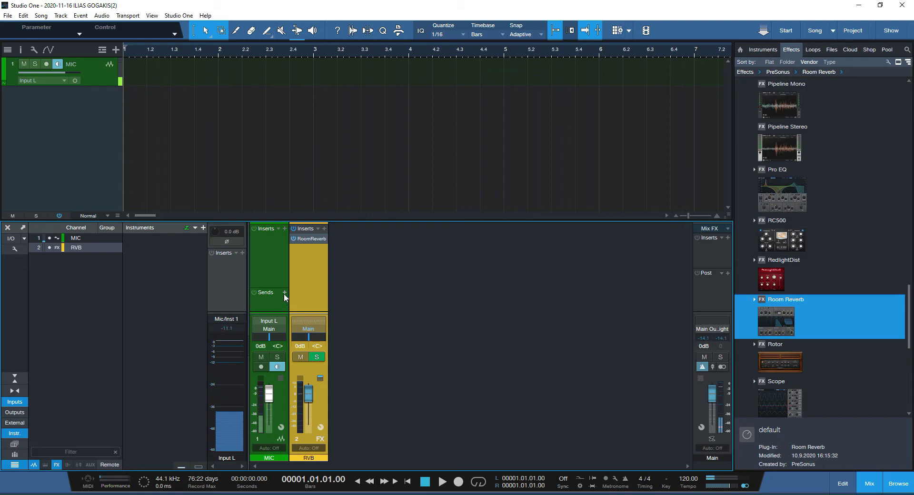
left_click_drag(286, 297, 287, 282)
left_click(285, 278)
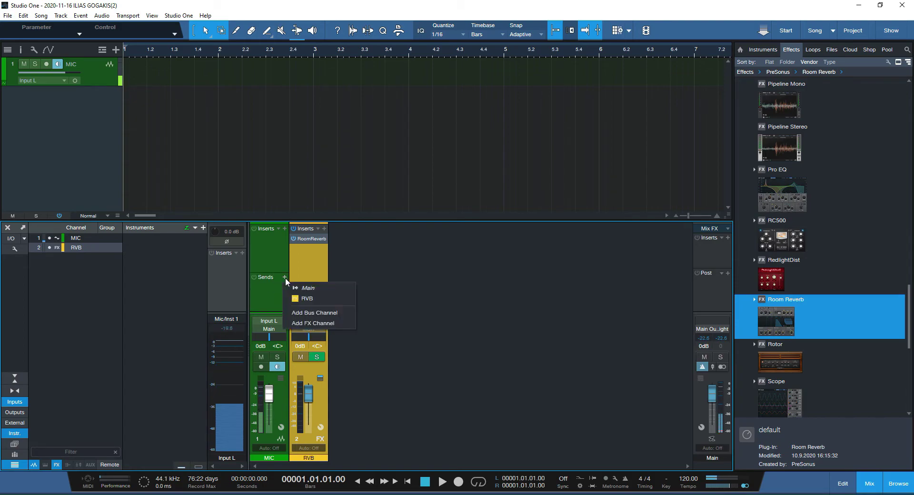
left_click(303, 299)
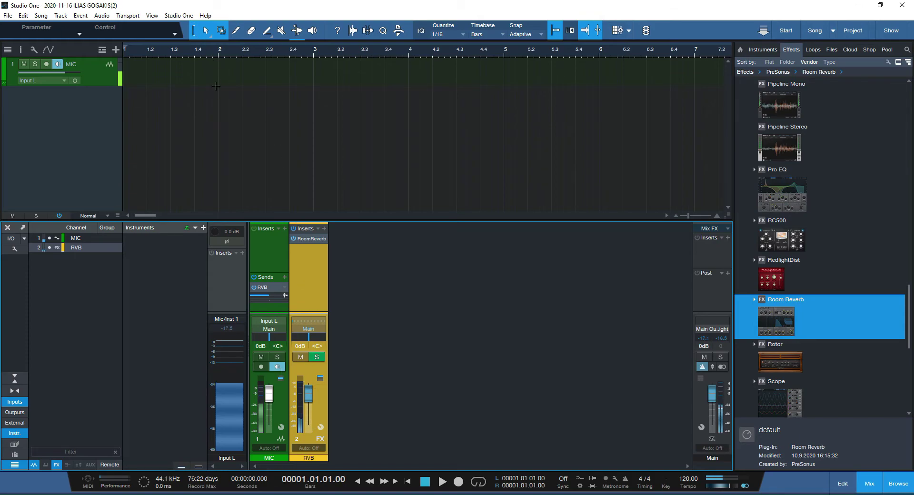
Step: Turn off monitoring on the MIC channel, and set Dropout Protection to Low in the audio processing options
left_click(280, 366)
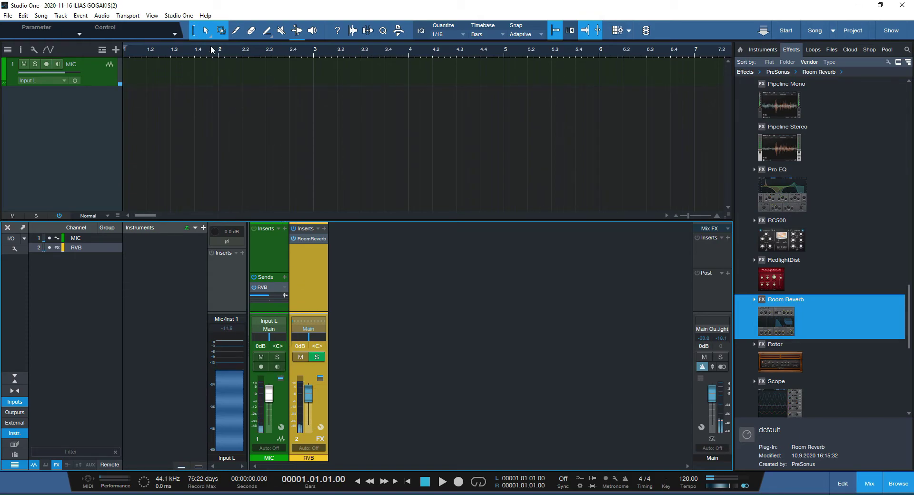
left_click(178, 15)
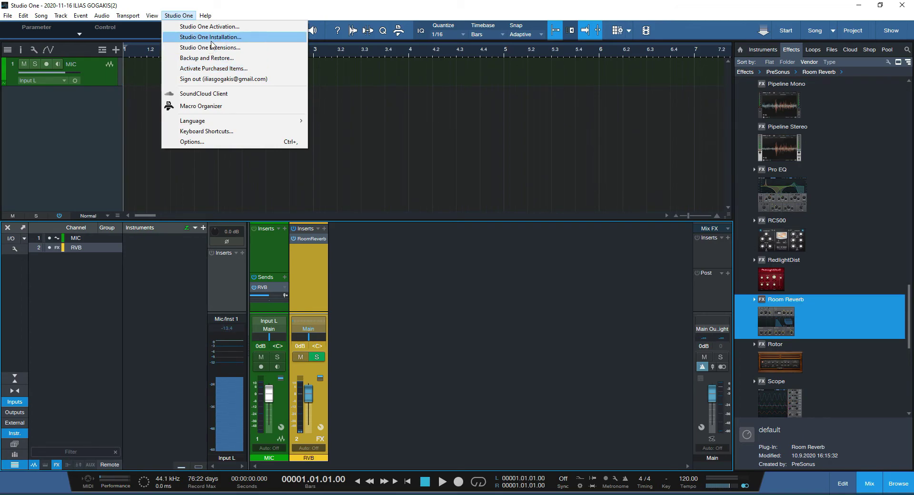
left_click(264, 252)
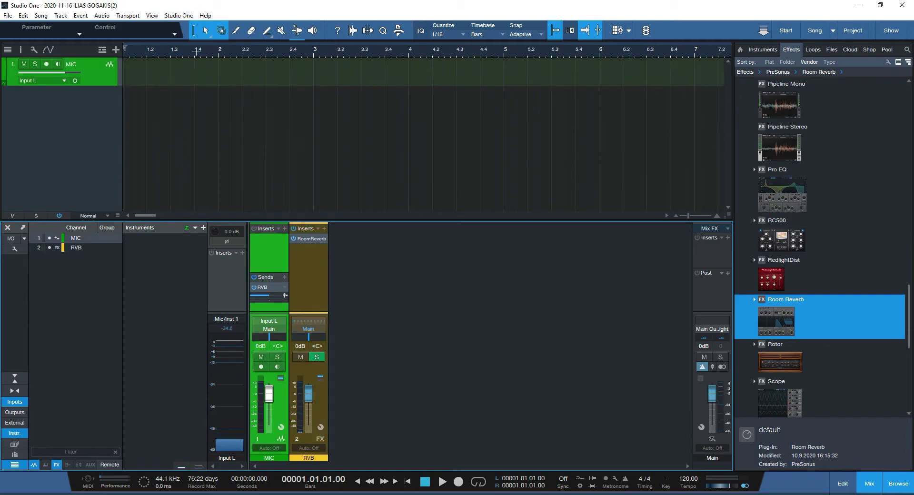
left_click(178, 15)
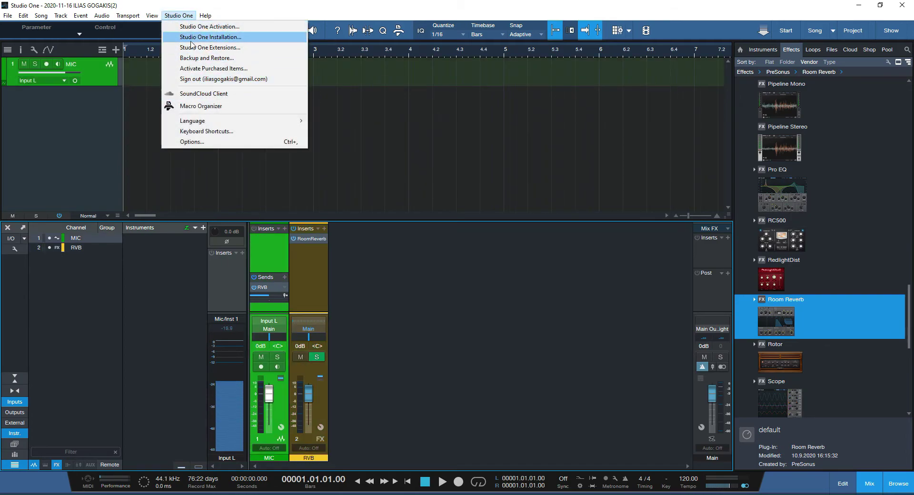
left_click(192, 141)
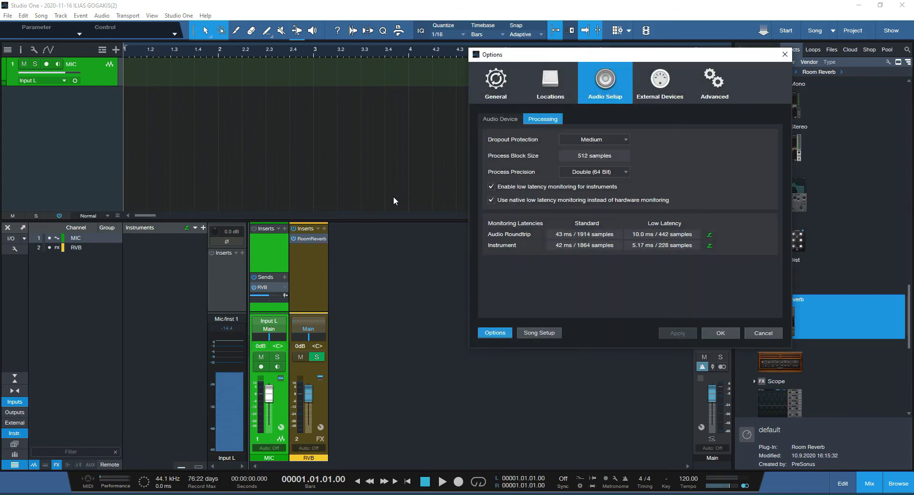
left_click(585, 139)
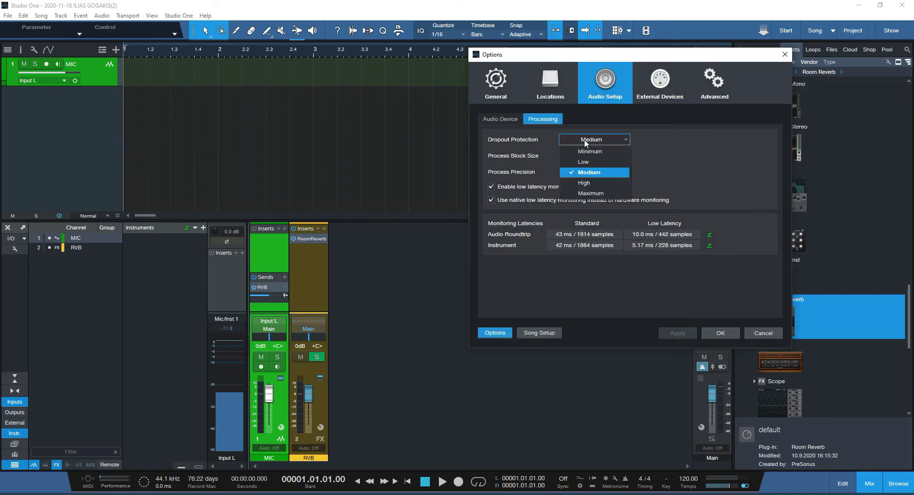
left_click(589, 153)
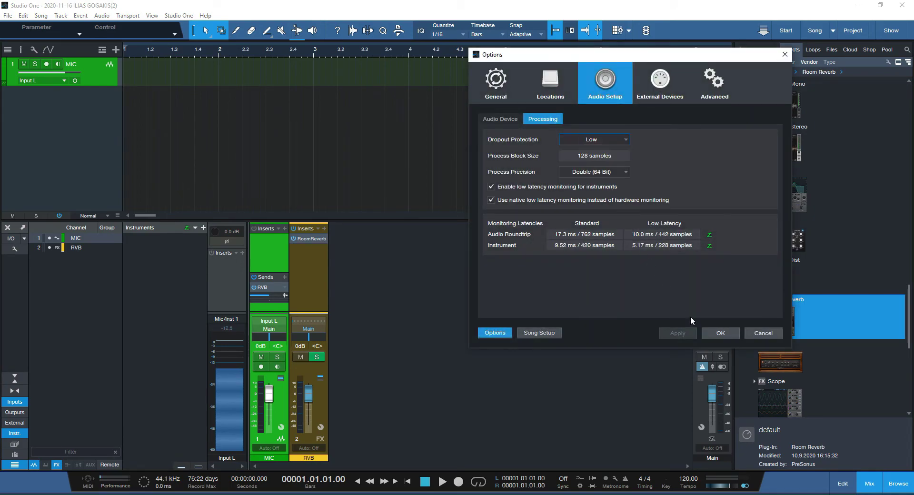
left_click(729, 336)
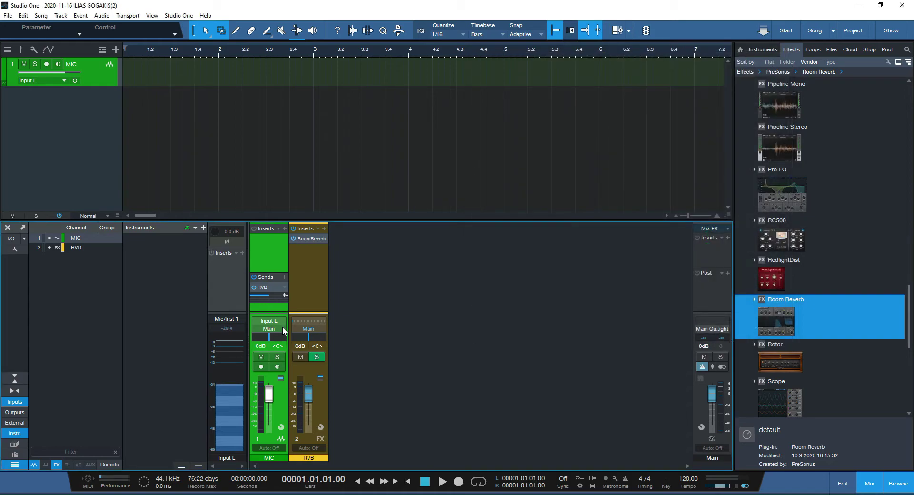
Step: Enable monitoring on the MIC channel again and switch off its RVB send
left_click(280, 367)
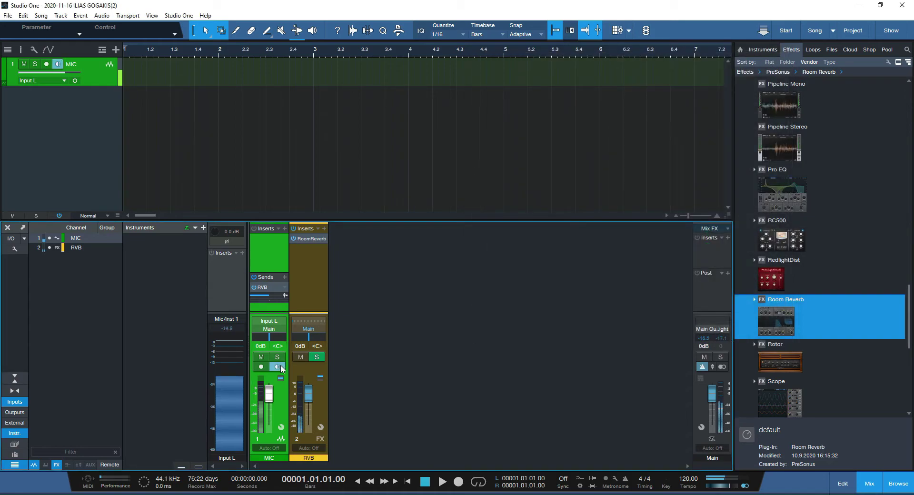
left_click(253, 287)
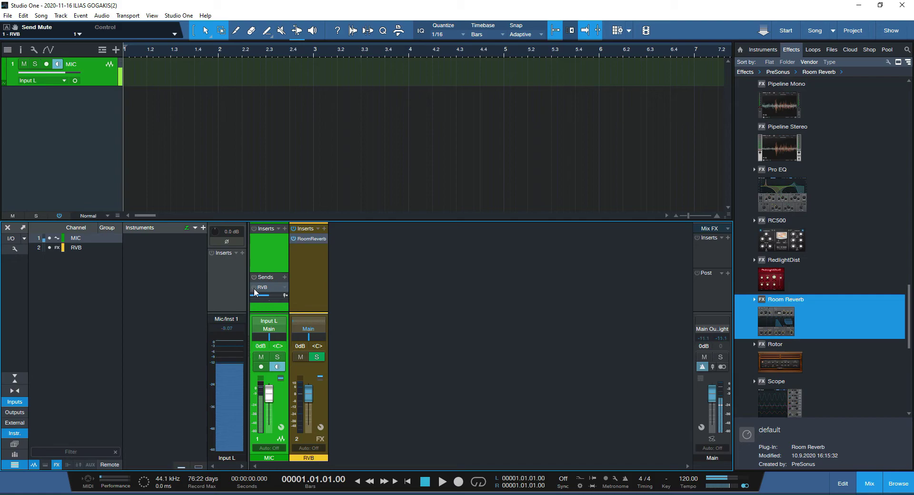
Step: Load the Cathedral preset in the RVB channel's Room Reverb and switch the MIC channel's RVB send back on
left_click(301, 239)
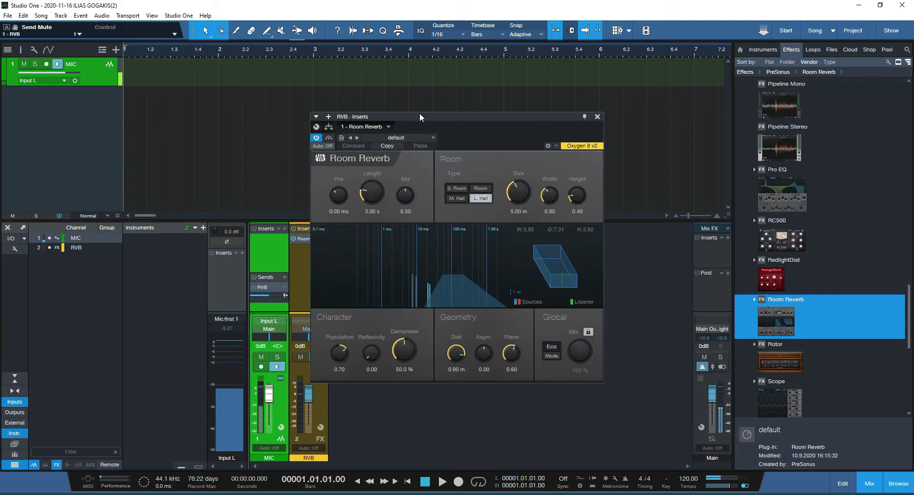
left_click_drag(420, 117, 450, 111)
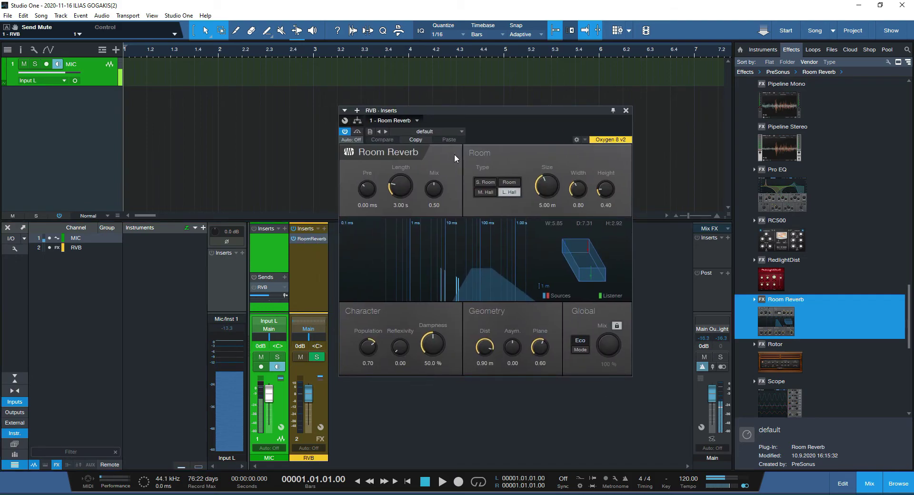
left_click(454, 132)
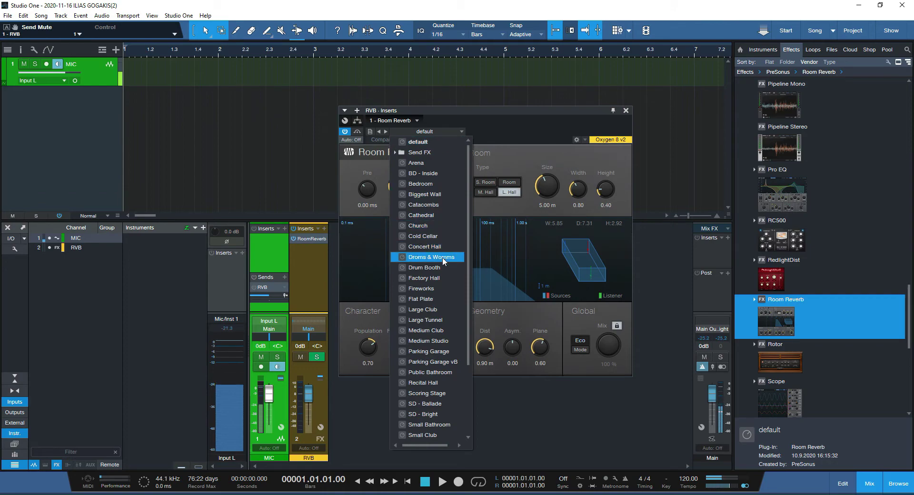
left_click(440, 219)
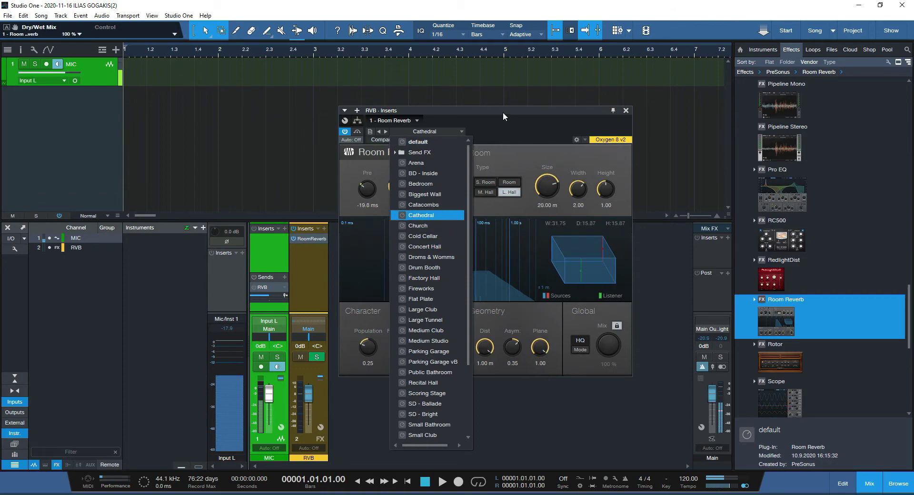
left_click(427, 135)
left_click(253, 287)
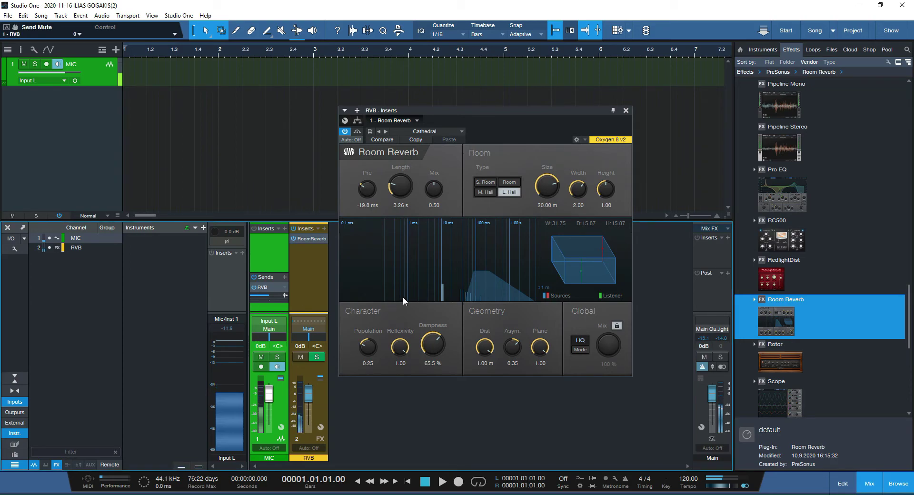
Step: Move the Room Reverb window clear of the mixer channels, and switch off both the RVB send and monitoring on MIC
left_click_drag(445, 112, 501, 83)
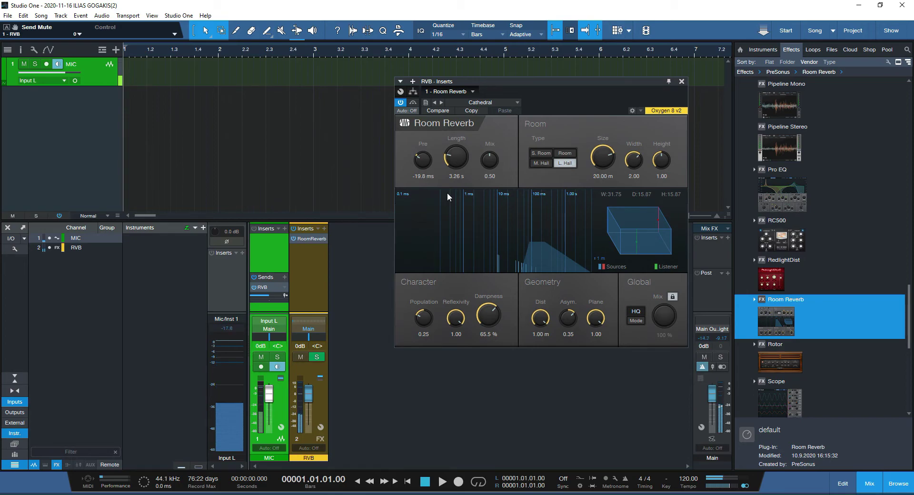
left_click(254, 288)
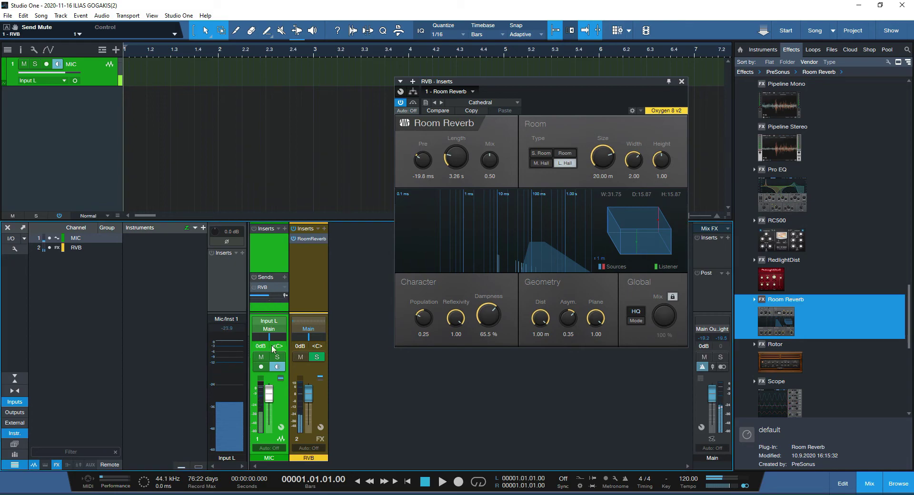
left_click(276, 367)
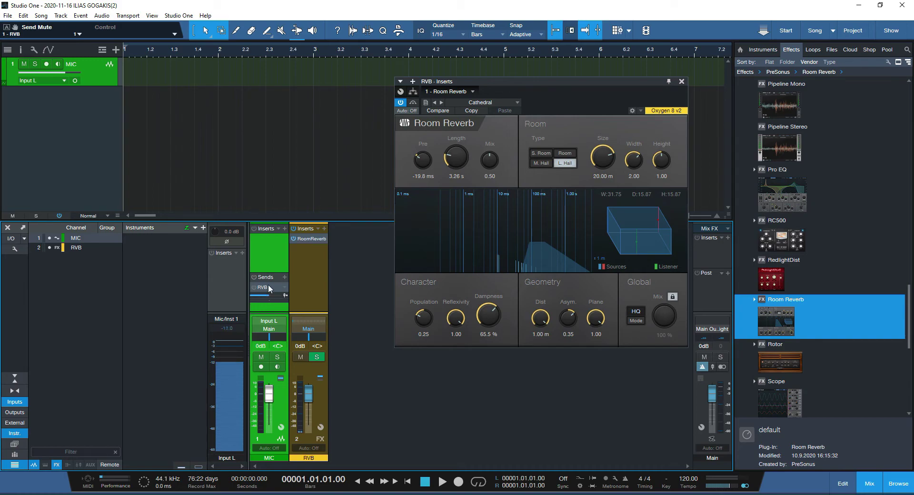
Step: Arm the MIC track and start recording from the beginning of the song
left_click(309, 263)
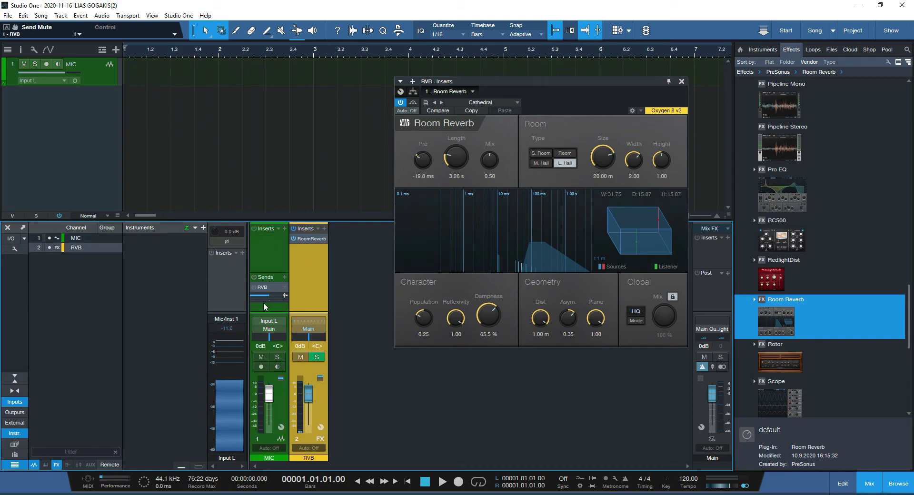
left_click(263, 265)
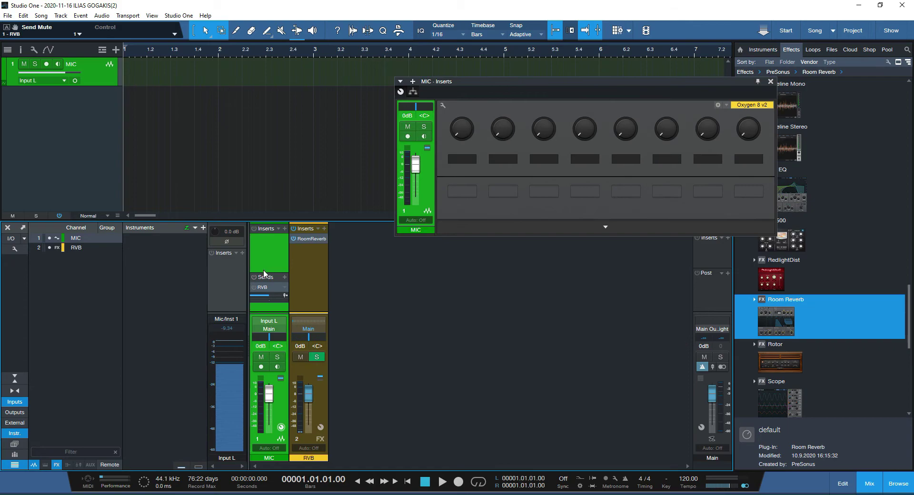
left_click(46, 66)
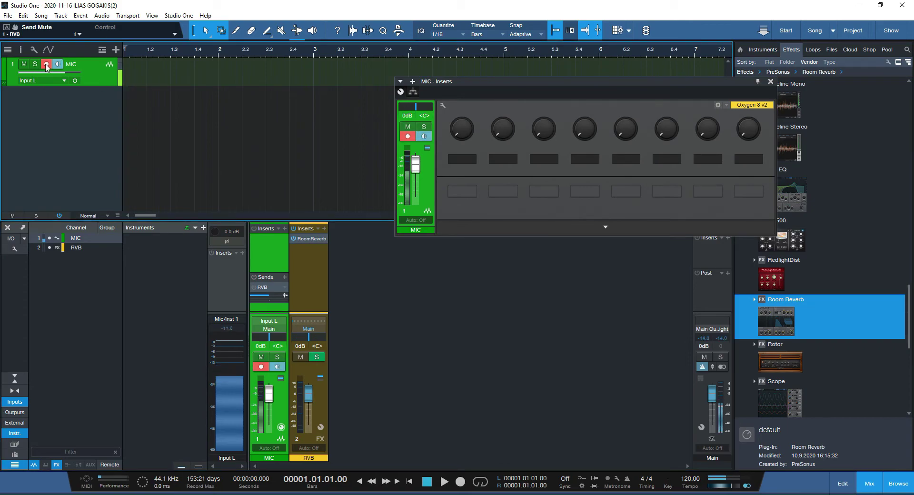
key("KP_Multiply")
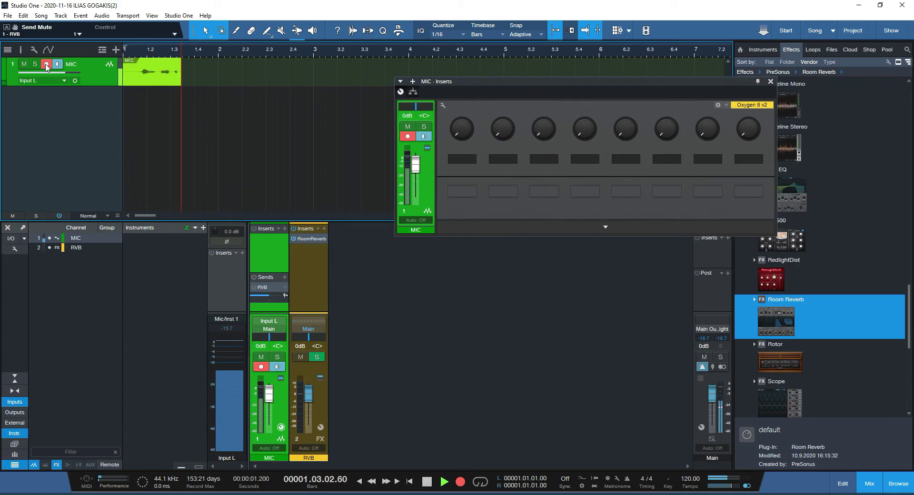
Step: Switch on the MIC channel's RVB send during the recording, then stop the take with the send switched off and MIC disarmed
left_click(253, 288)
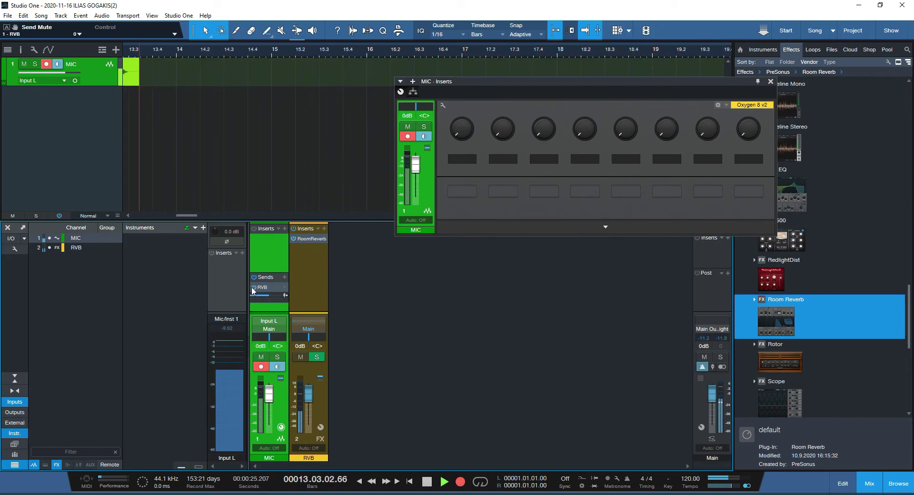
key("space")
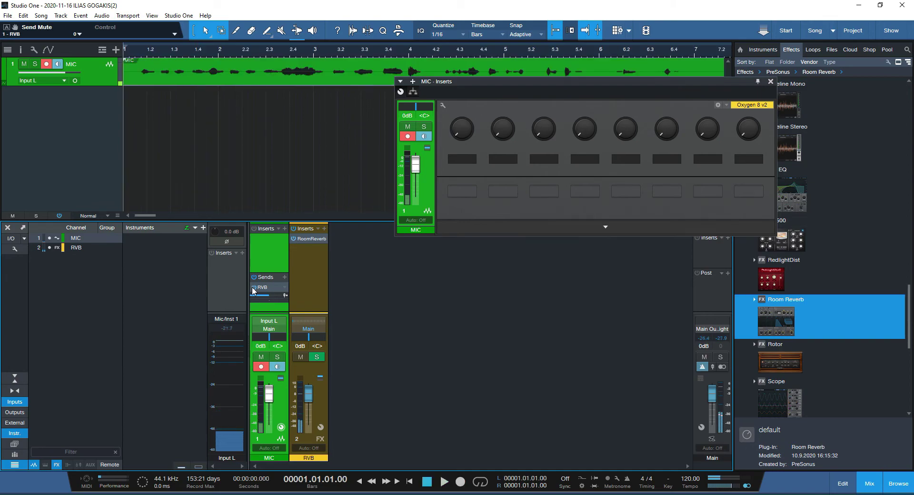
left_click(261, 366)
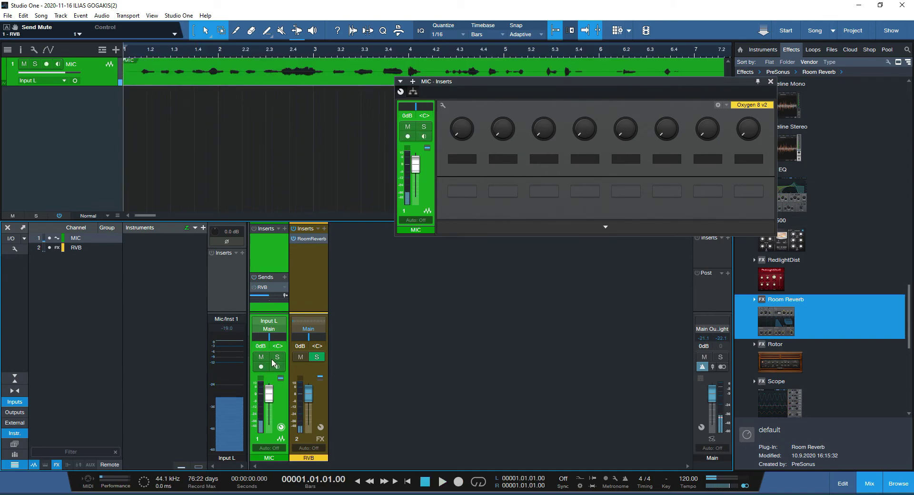
Step: Play back the recorded MIC take from the start, closing the MIC inserts window and hiding the browser meanwhile
key("space")
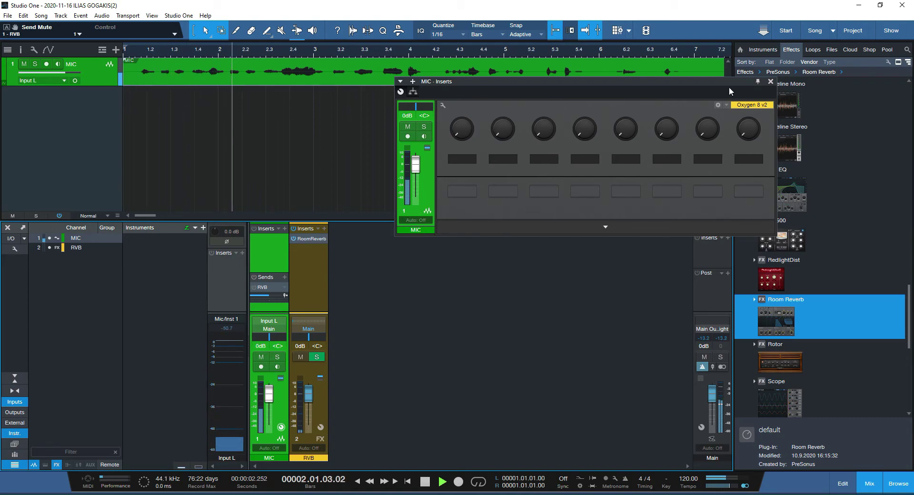
left_click(771, 81)
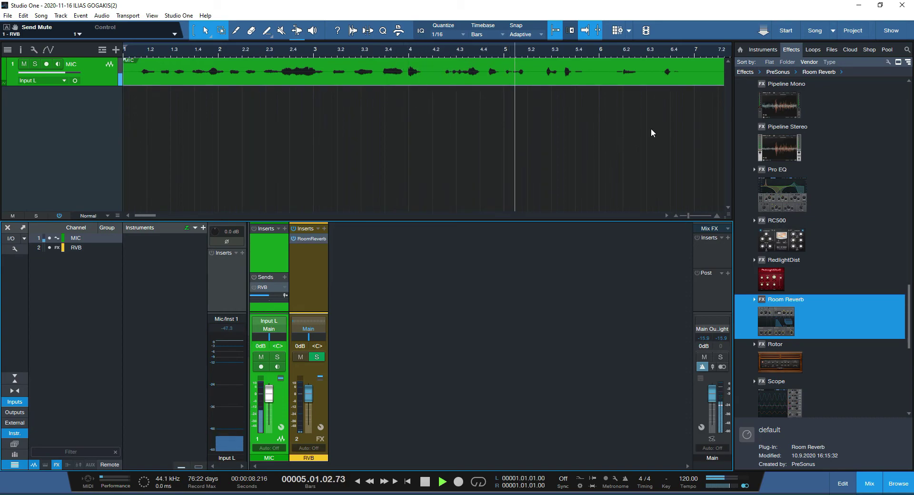
left_click(894, 485)
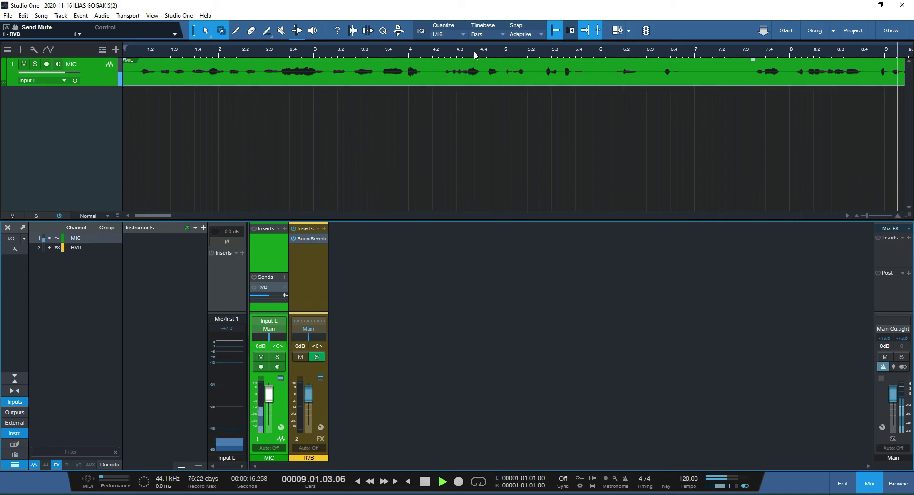
scroll(473, 51, "down", 5)
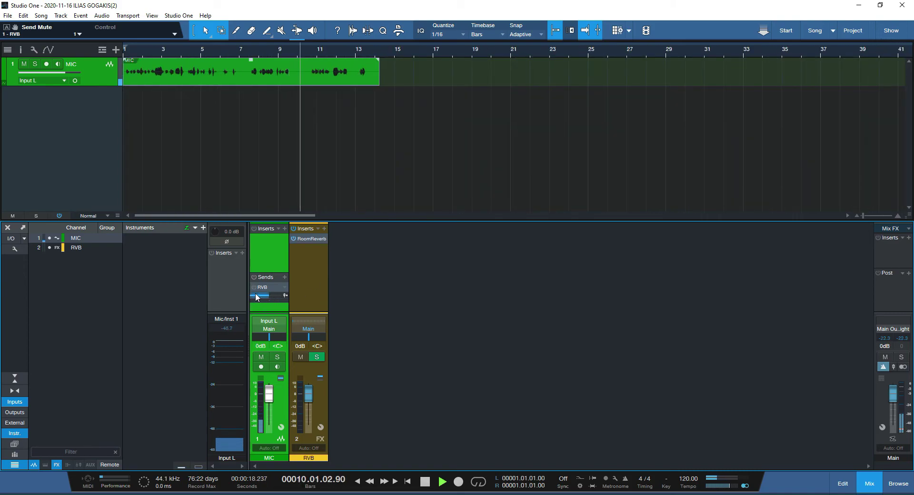
key("space")
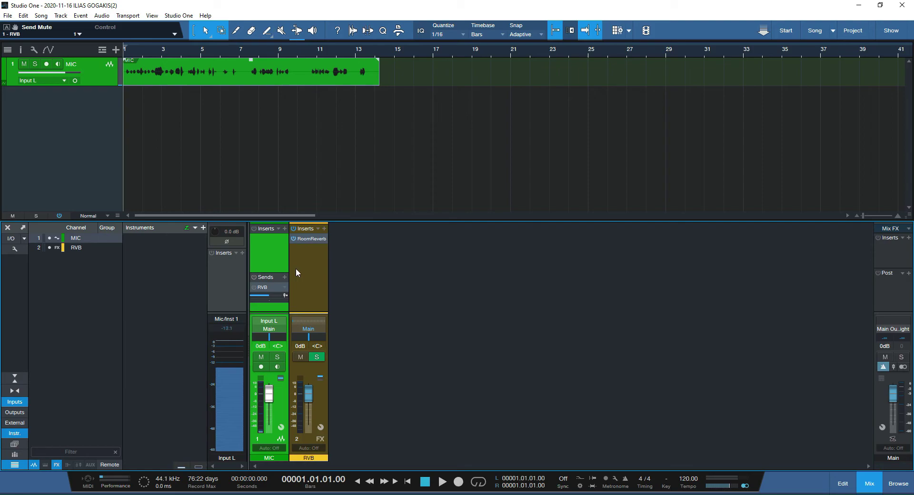
Step: Play the MIC take with its RVB send switched on, then switch the send off and stop playback
left_click(254, 287)
key("space")
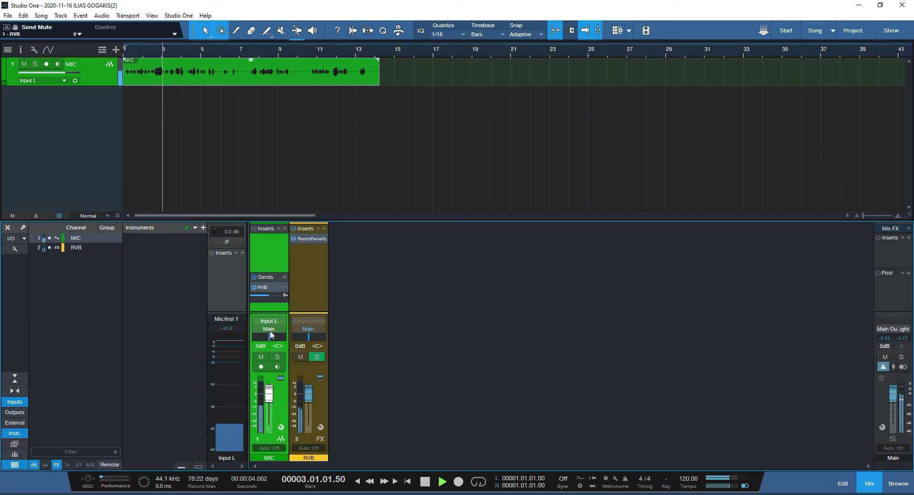
left_click(253, 288)
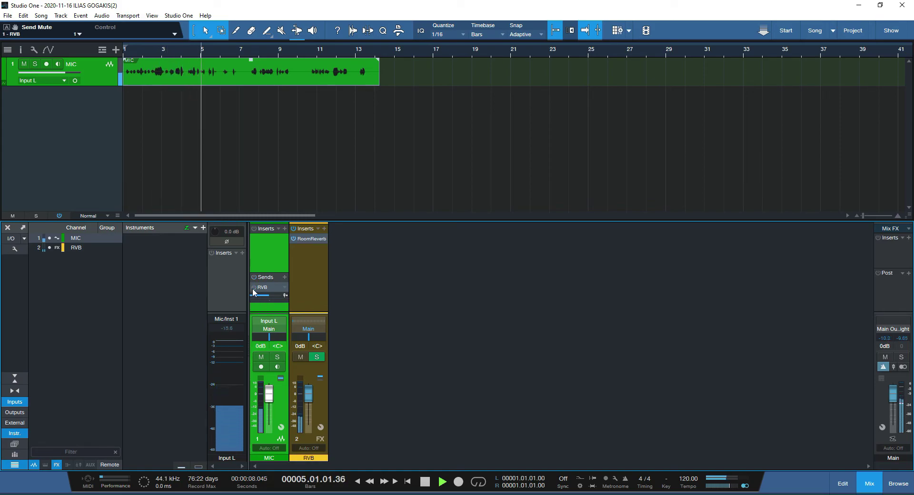
key("space")
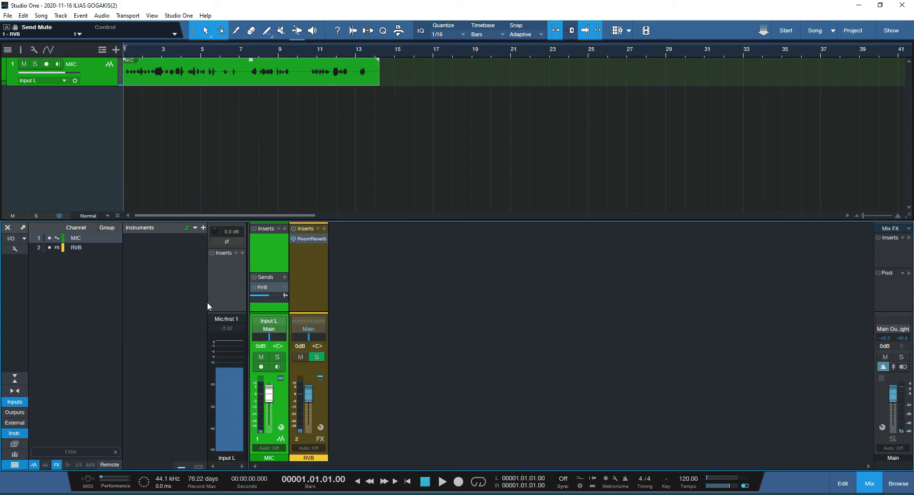
Step: In the audio processing options, turn off native low latency monitoring and set Dropout Protection to Minimum
left_click(179, 15)
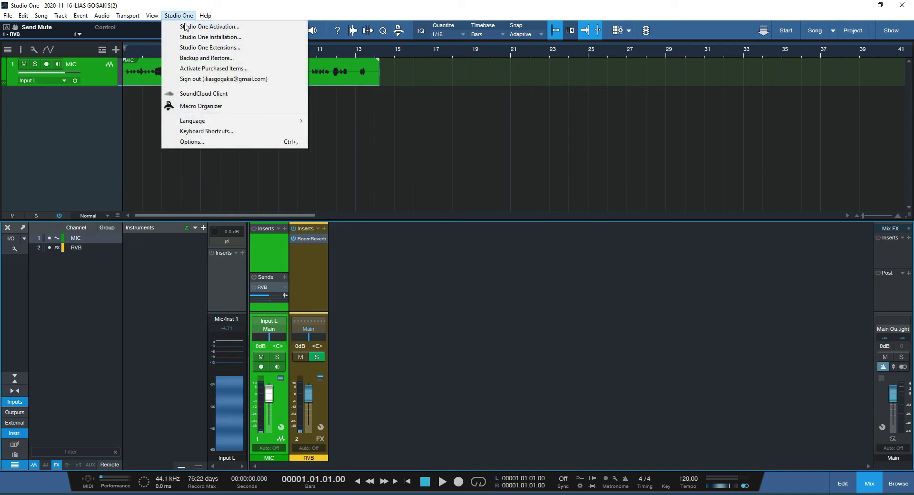
left_click(192, 142)
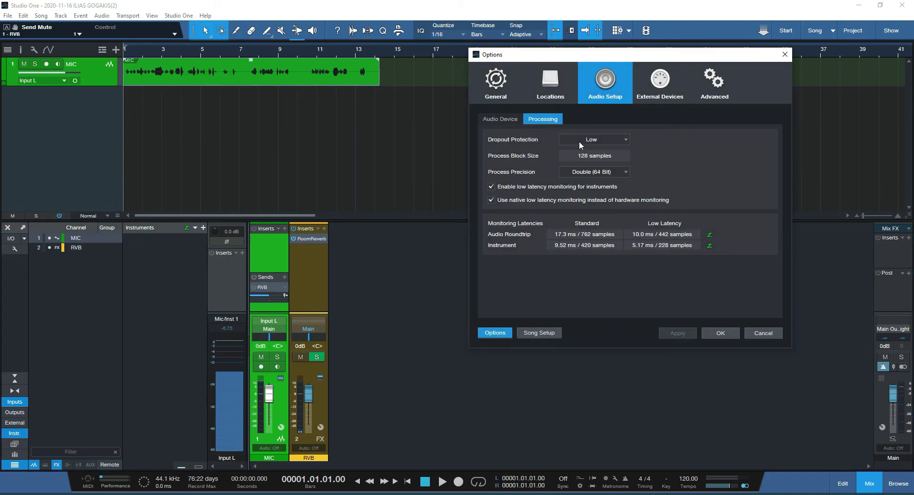
left_click(492, 200)
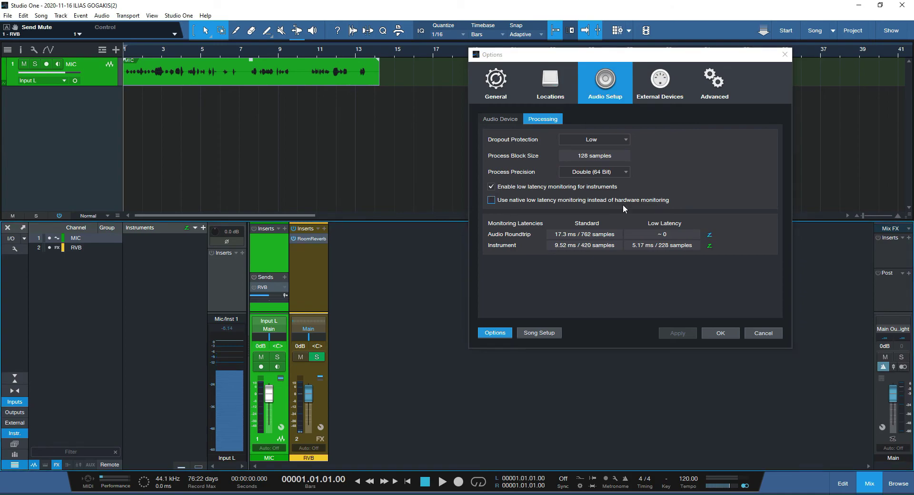
left_click(595, 141)
left_click(594, 151)
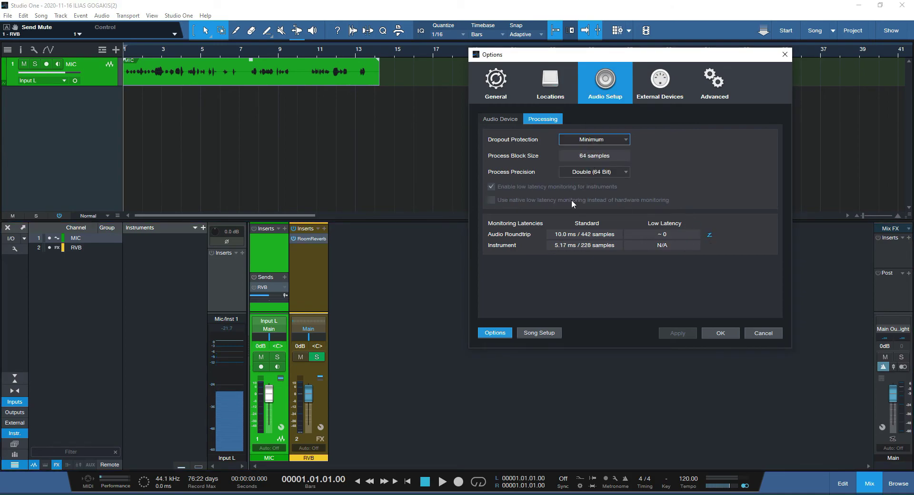
mouse_move(710, 237)
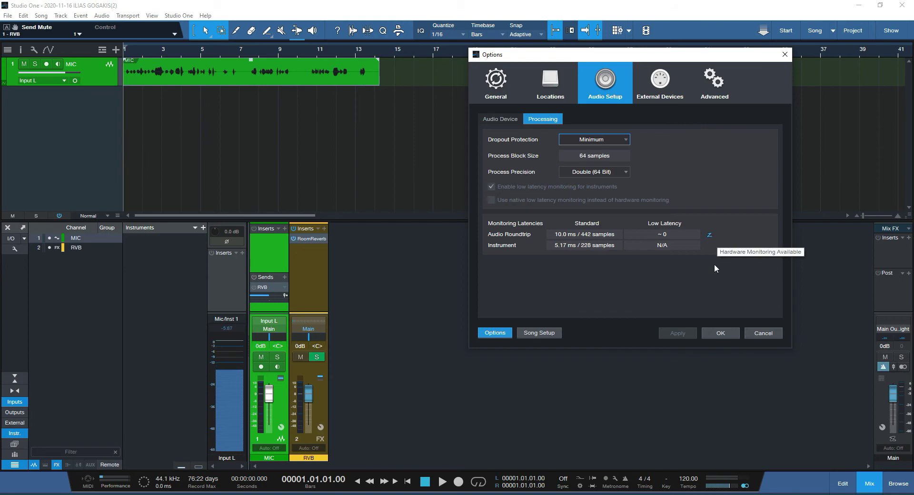
left_click(721, 331)
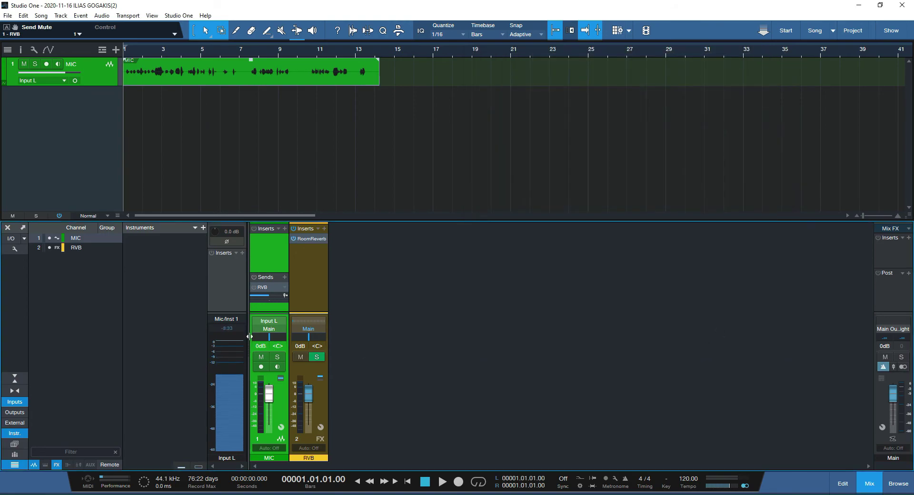
Step: Delete the recorded event from the MIC track, arm the track for recording, and undo the deletion
left_click(152, 78)
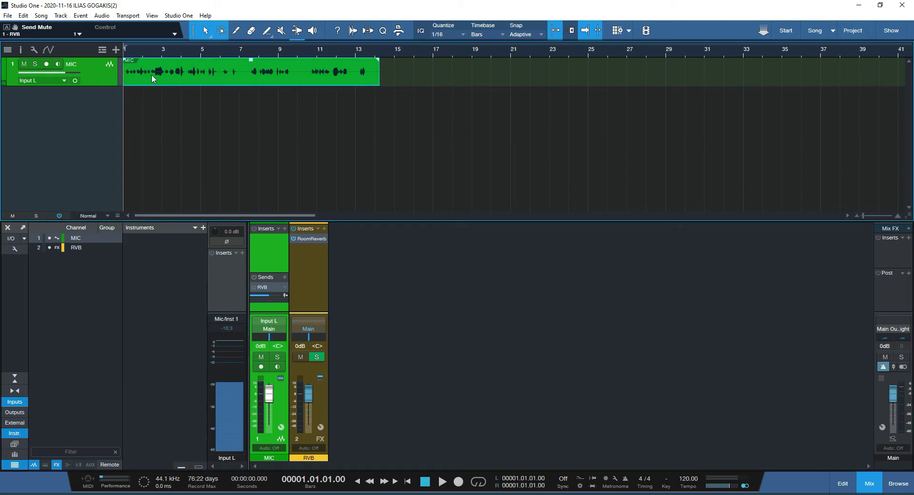
key("Delete")
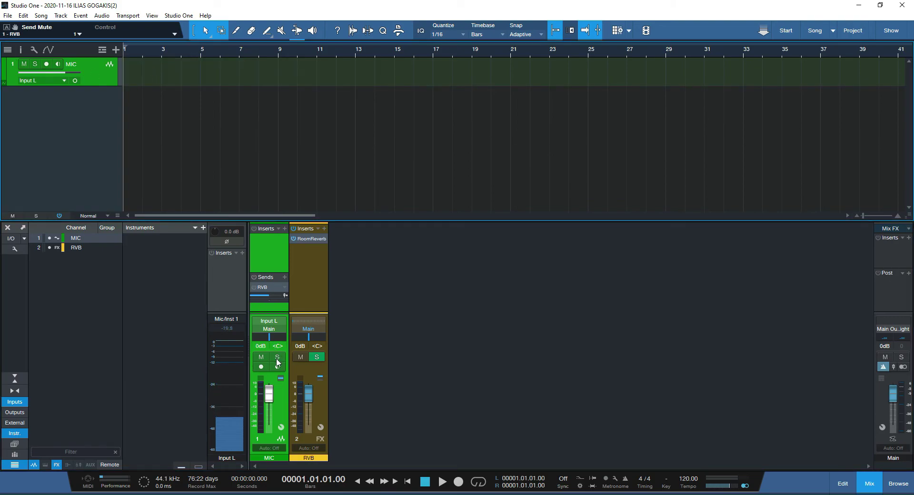
left_click(261, 367)
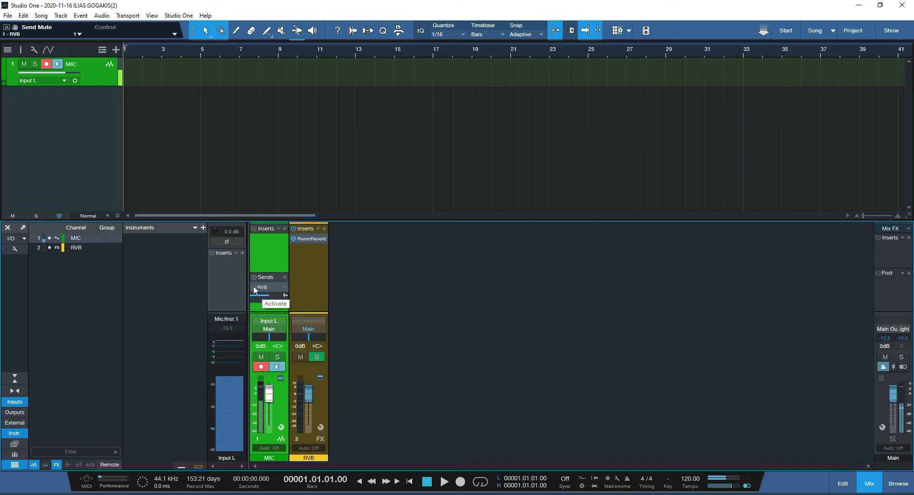
key("ctrl+z")
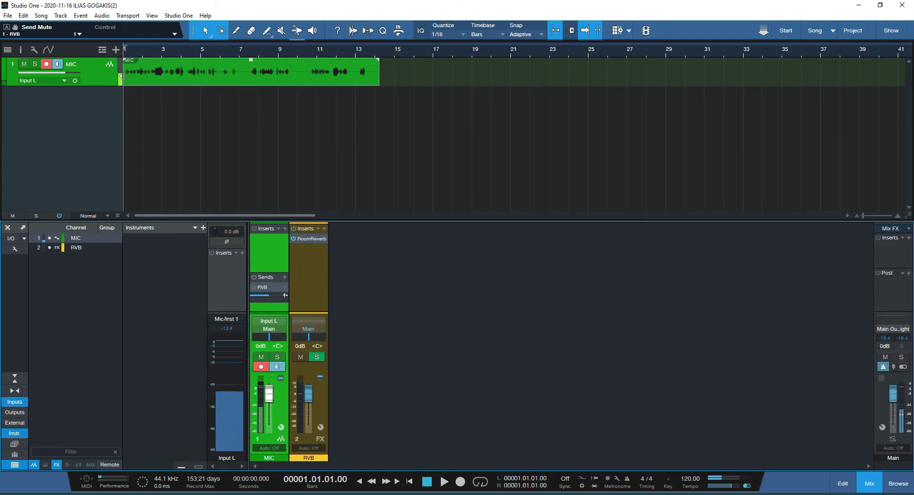
left_click_drag(132, 79, 133, 117)
left_click(24, 92)
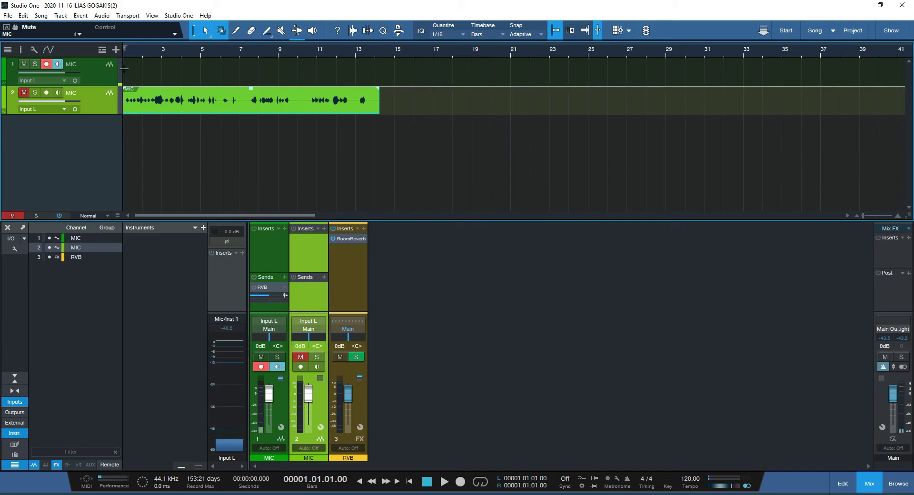
key("ctrl+z")
key("ctrl+z")
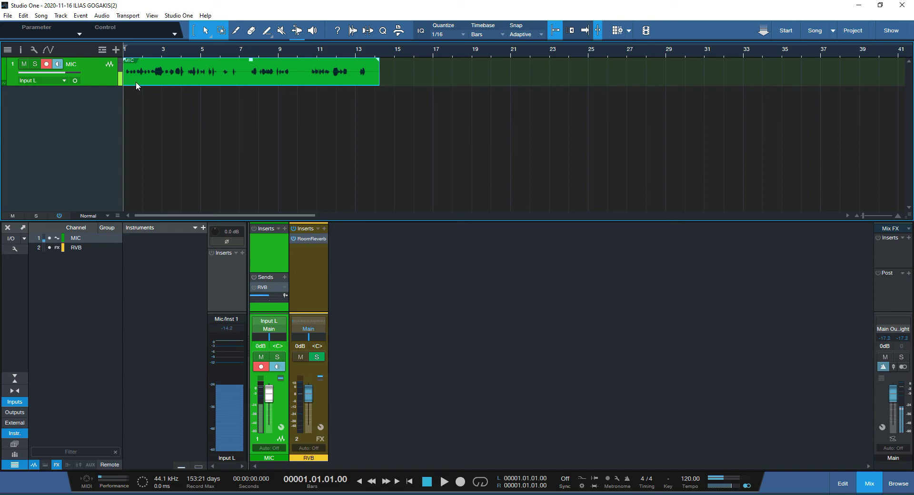
Step: Move the recorded MIC event onto a new track below, mute that track and select the original MIC track
left_click_drag(136, 82, 127, 109)
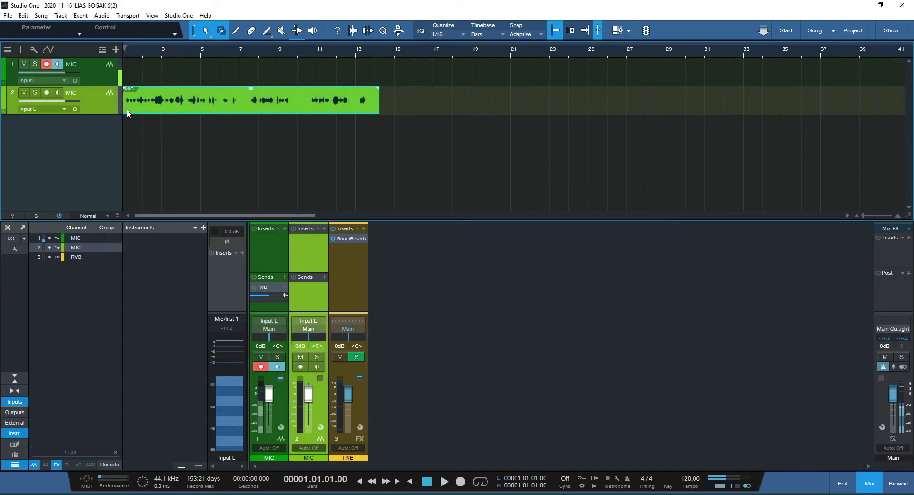
left_click(24, 92)
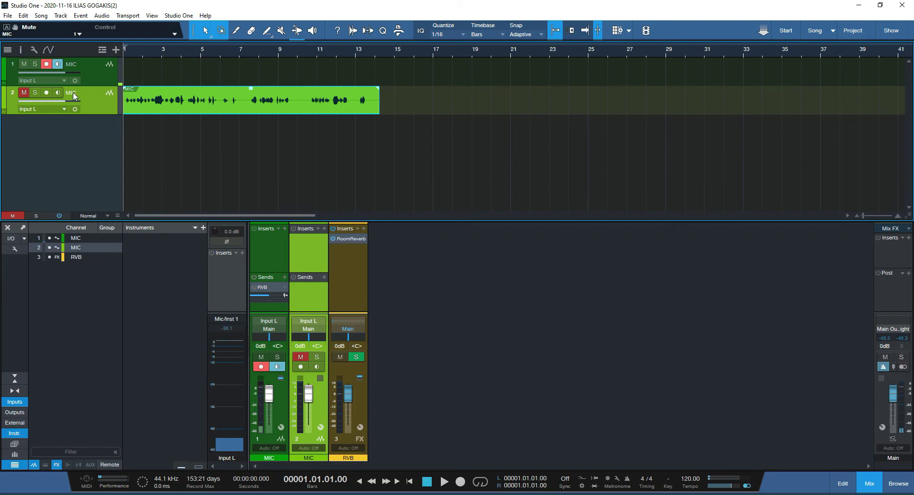
left_click(99, 80)
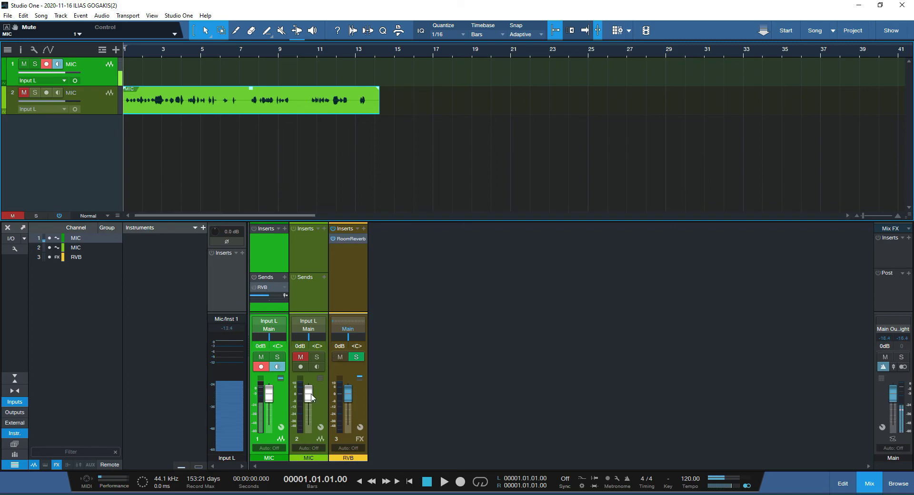
Step: Record a new take on the original MIC track while toggling its RVB send, then stop, leave the send off and disarm the track
key("KP_Multiply")
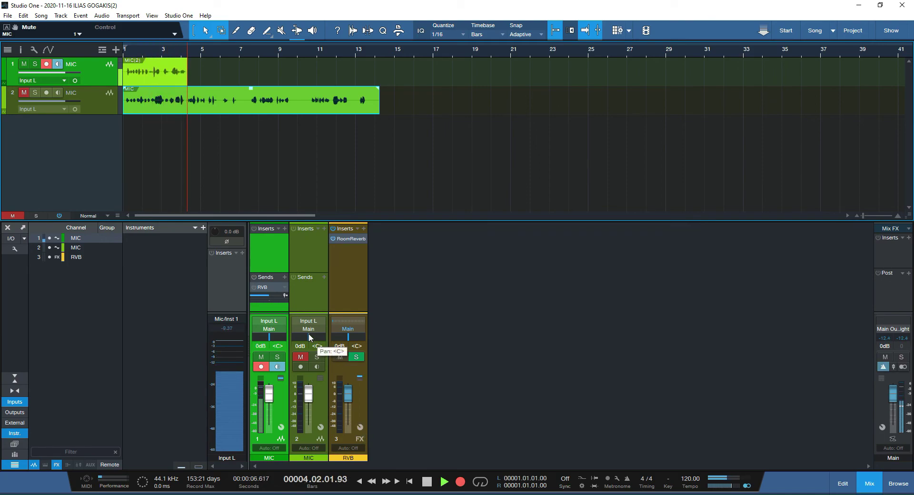
left_click(253, 288)
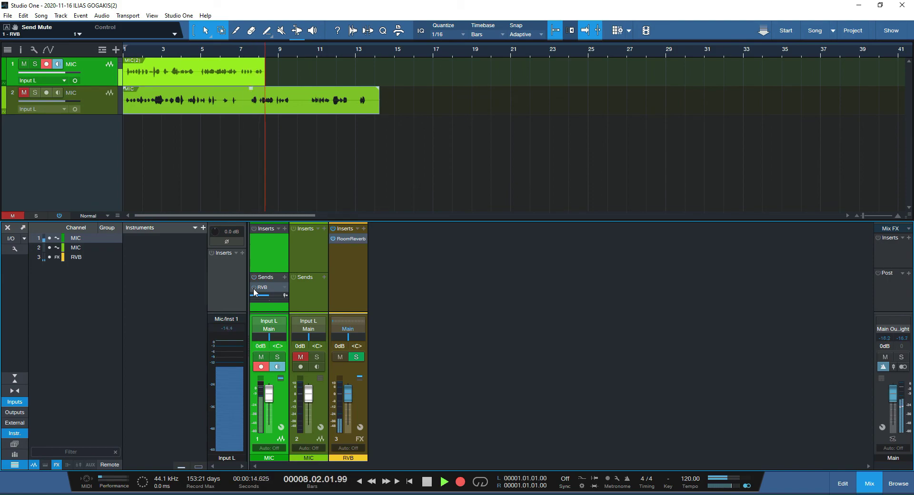
left_click(254, 287)
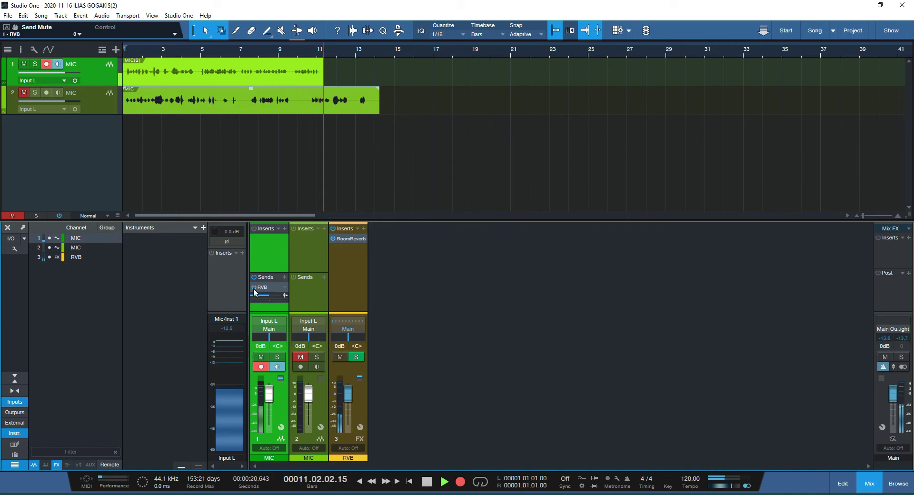
key("space")
left_click(253, 288)
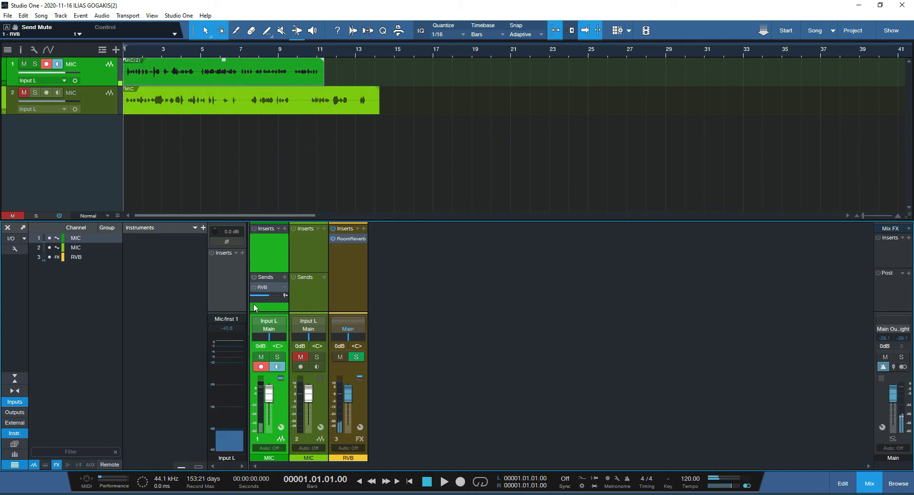
left_click(261, 367)
Step: Play back the new MIC take from the start to check whether the reverb was recorded
key("space")
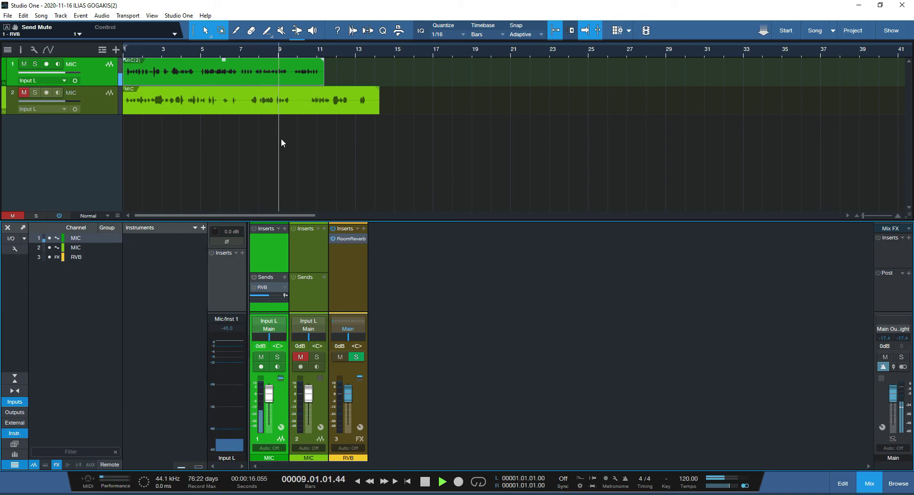
key("space")
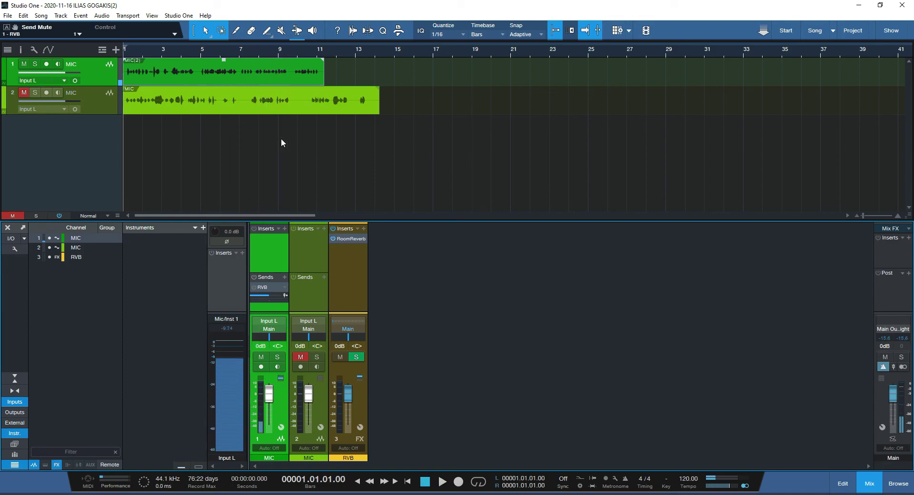
key("space")
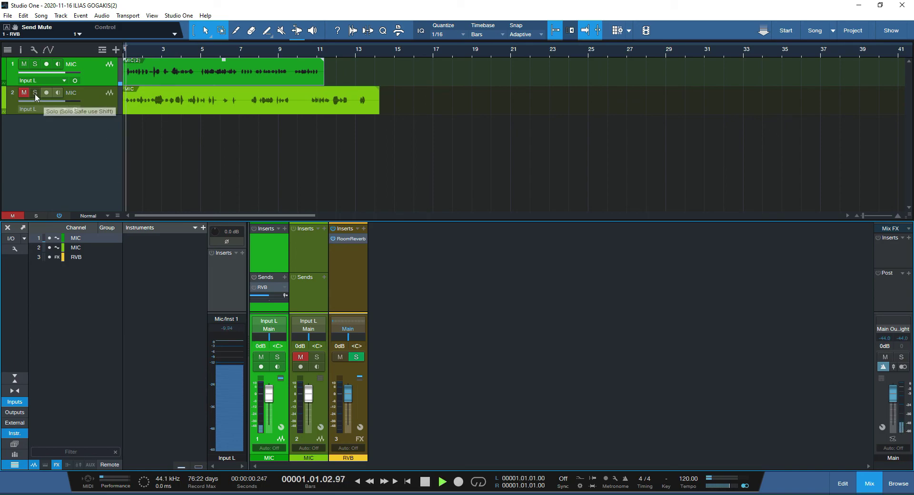
key("alt+space")
key("Escape")
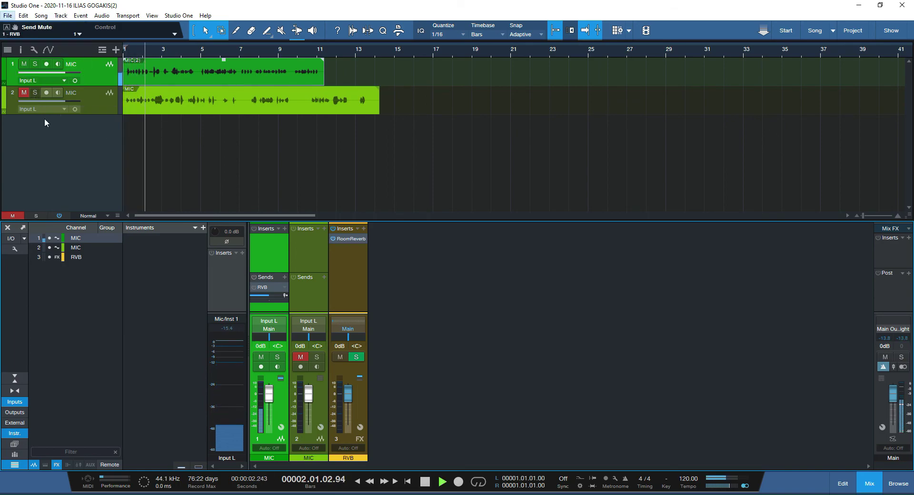
key("space")
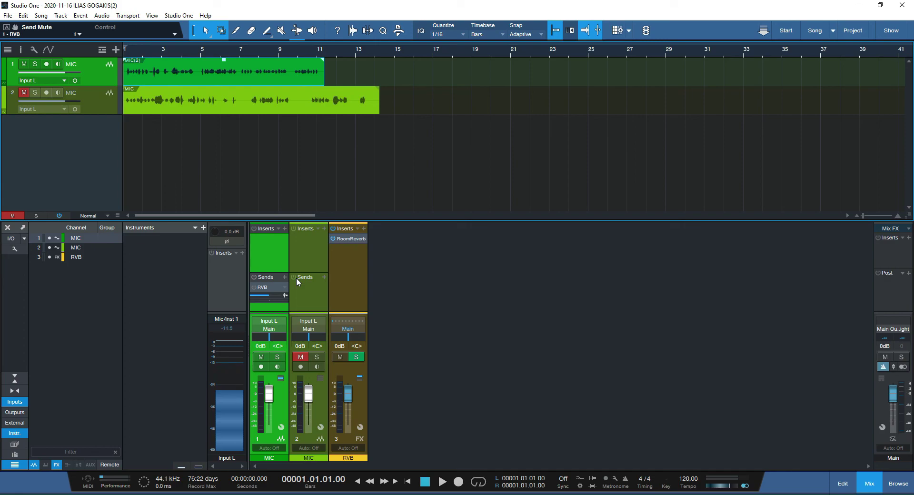
Step: Open the audio processing options to review the dropout protection and monitoring latencies
left_click(172, 15)
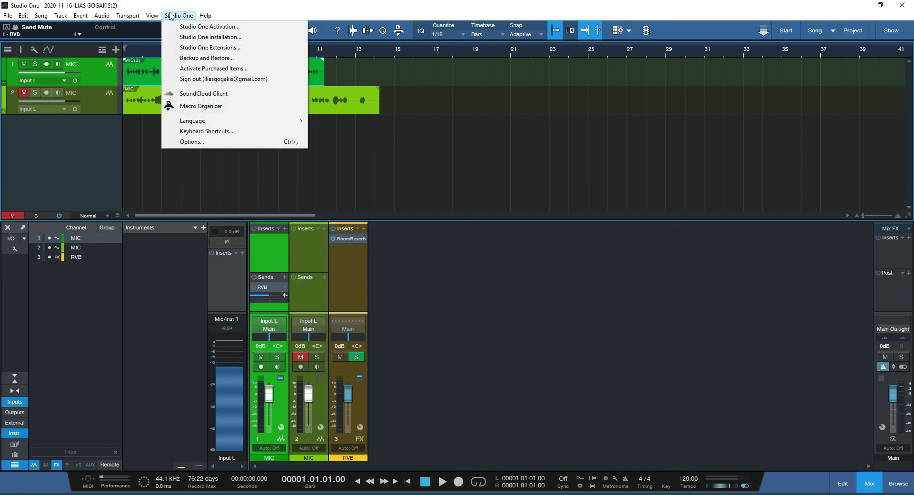
left_click(202, 142)
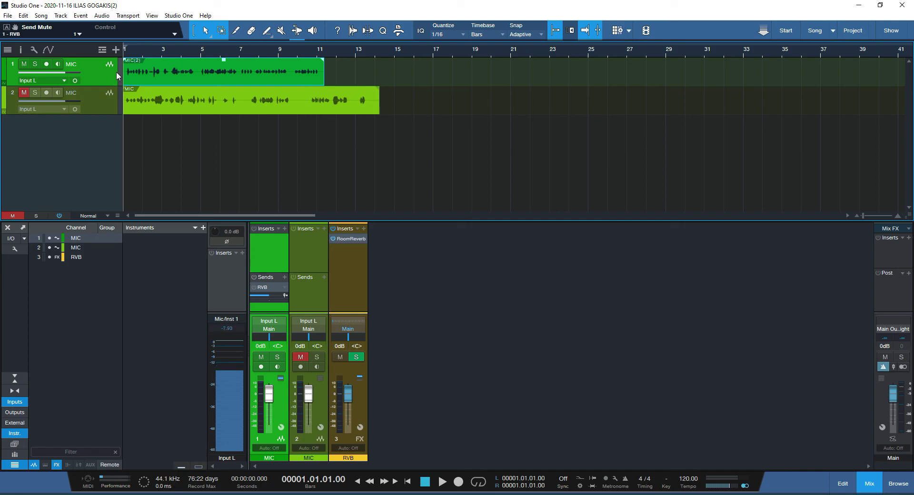
left_click(167, 14)
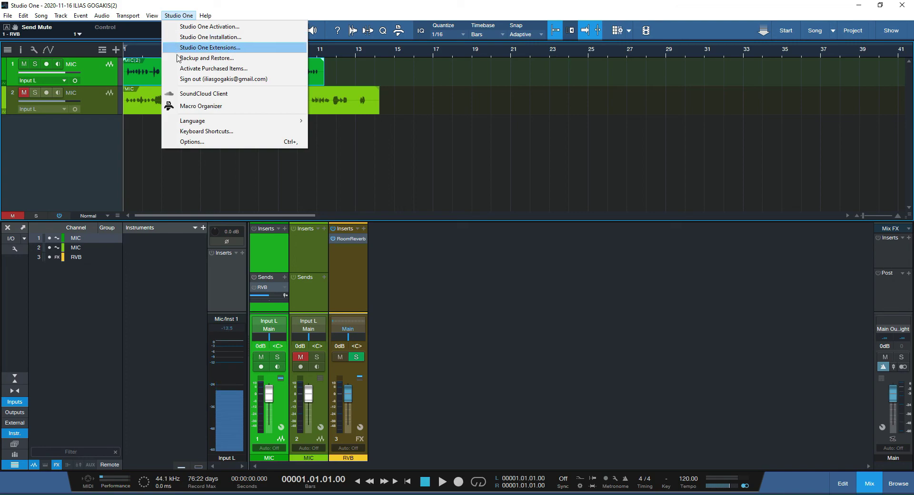
left_click(191, 142)
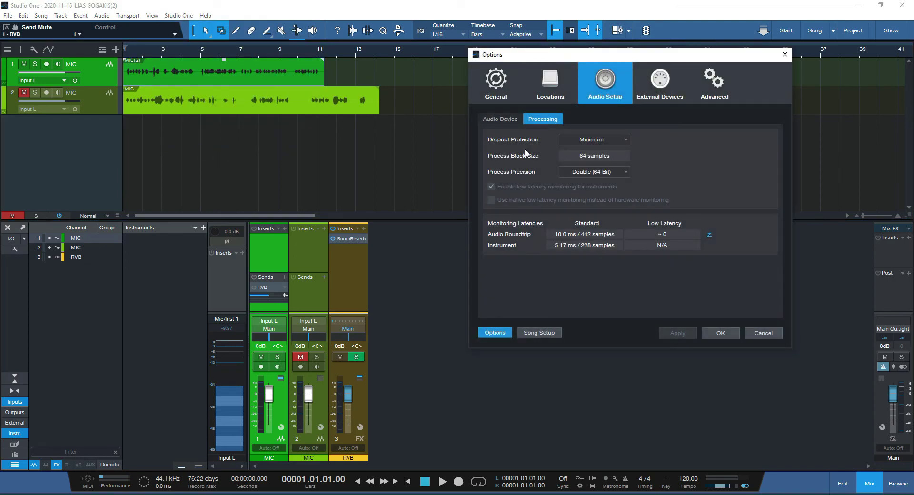